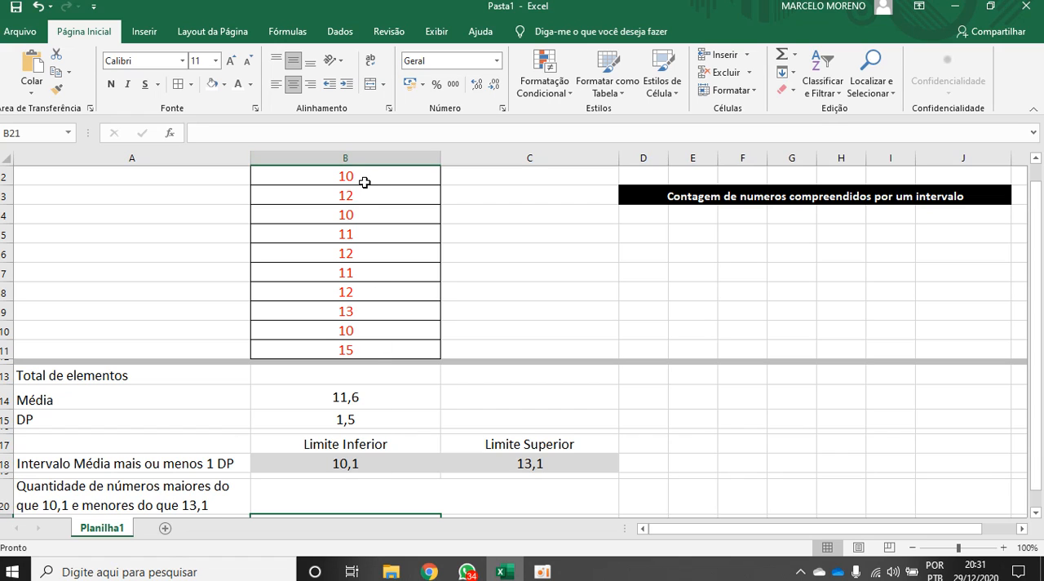
Examine the numbers in B2:B11 and the standard deviation formula in the DP cell B15
drag(360, 177, 355, 343)
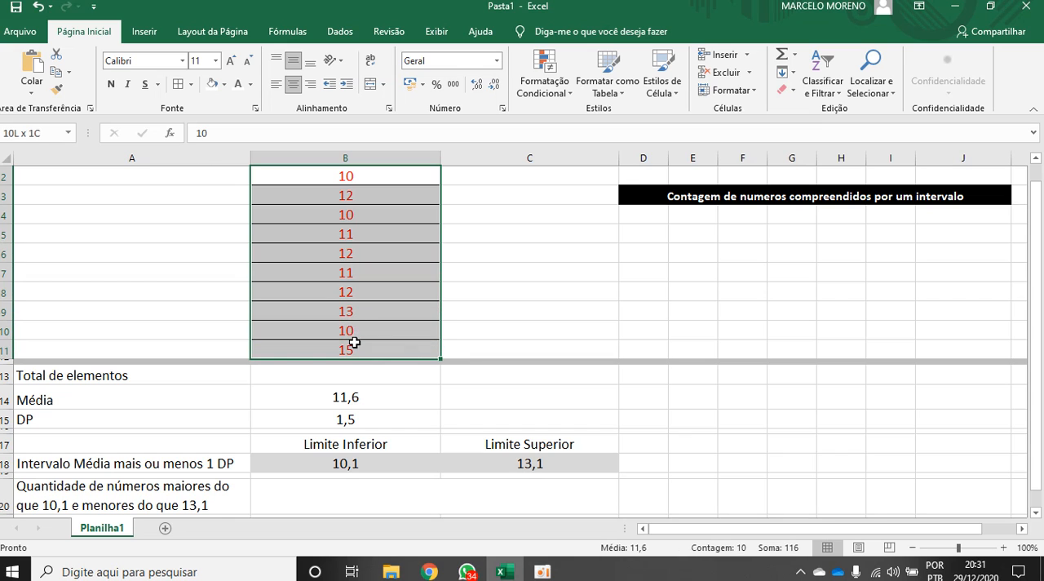
click(355, 420)
double_click(355, 421)
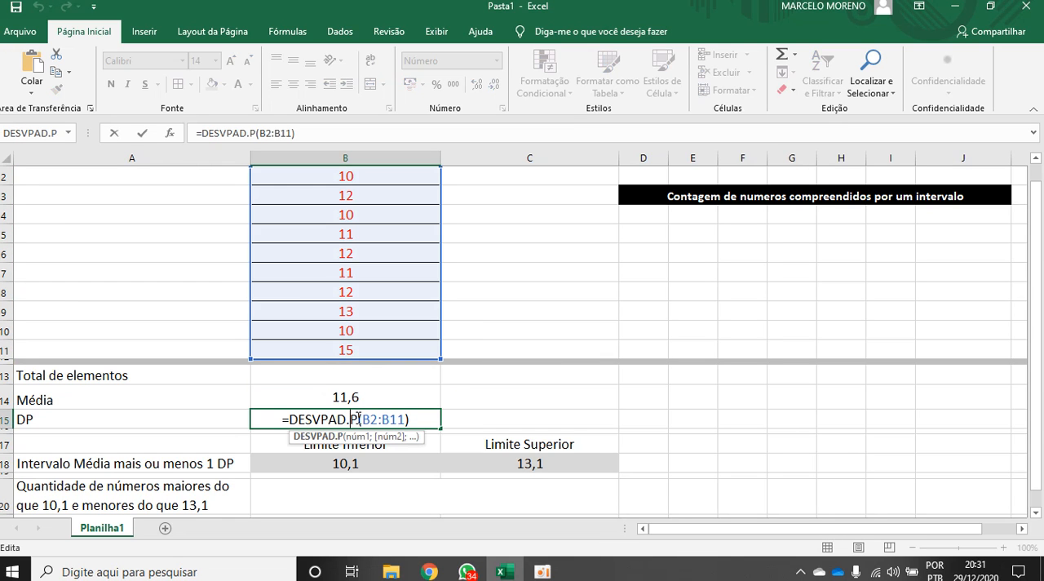
click(1035, 158)
click(1036, 512)
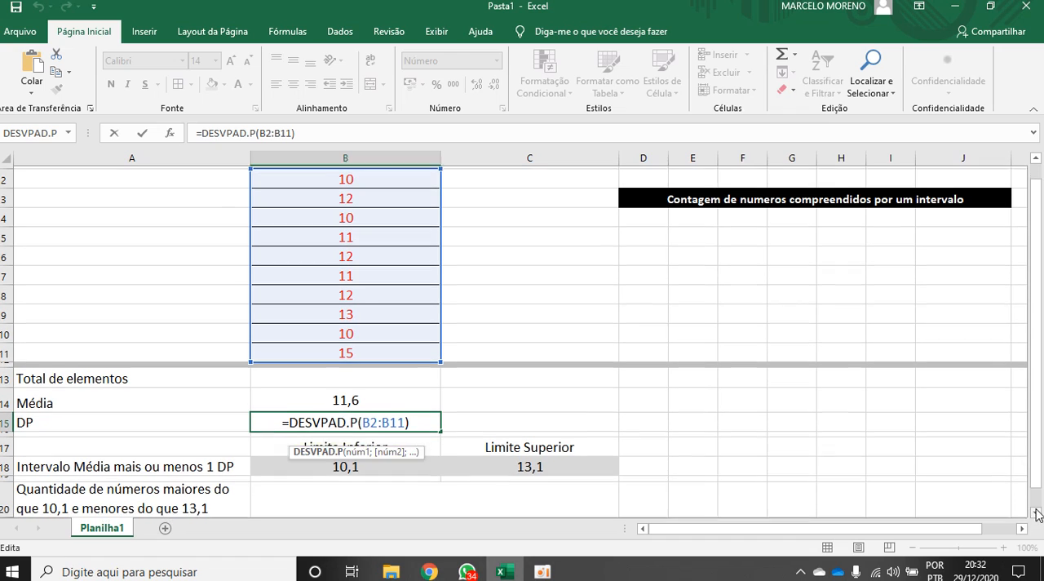
click(814, 441)
key(Escape)
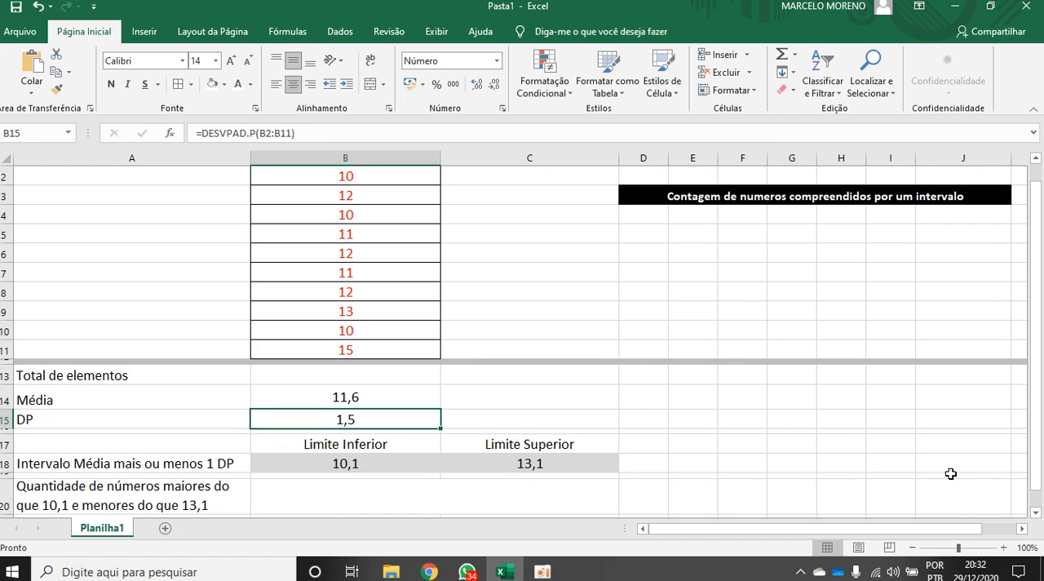
Start a CONT.SE formula in the quantity cell B20 with B2:B11 as its range
click(1037, 514)
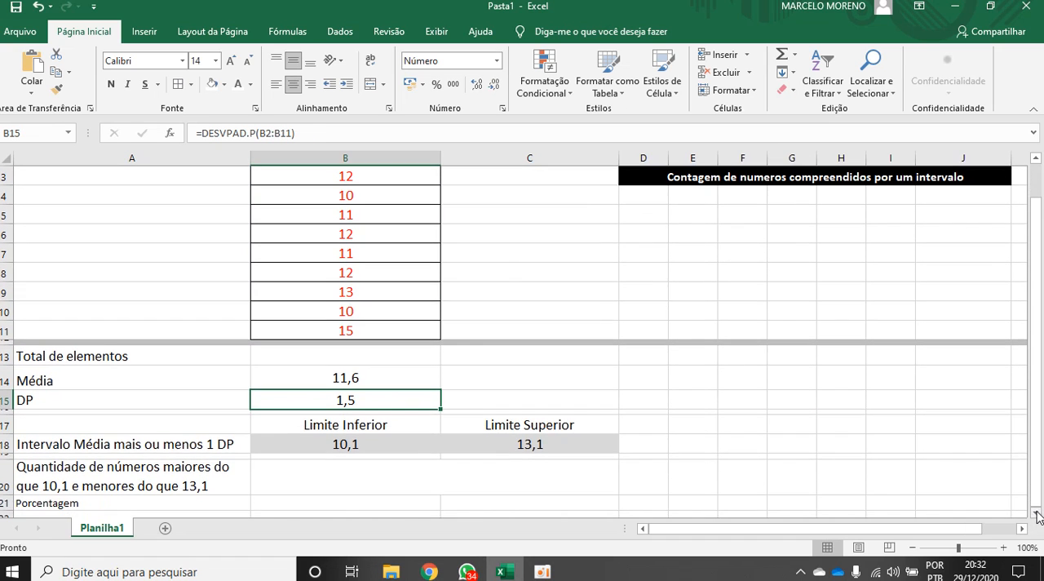
click(363, 475)
text(=)
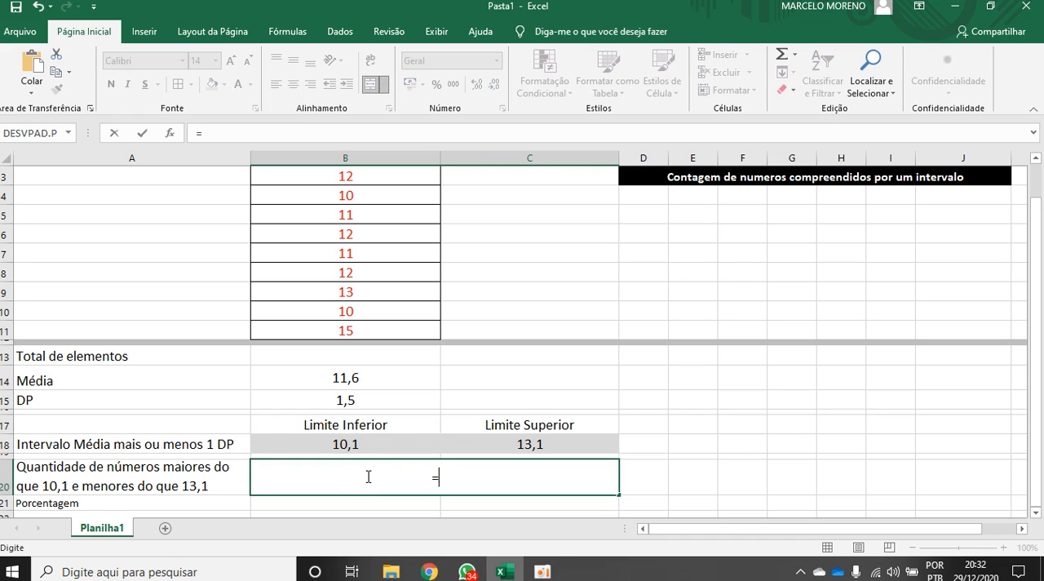
text(con)
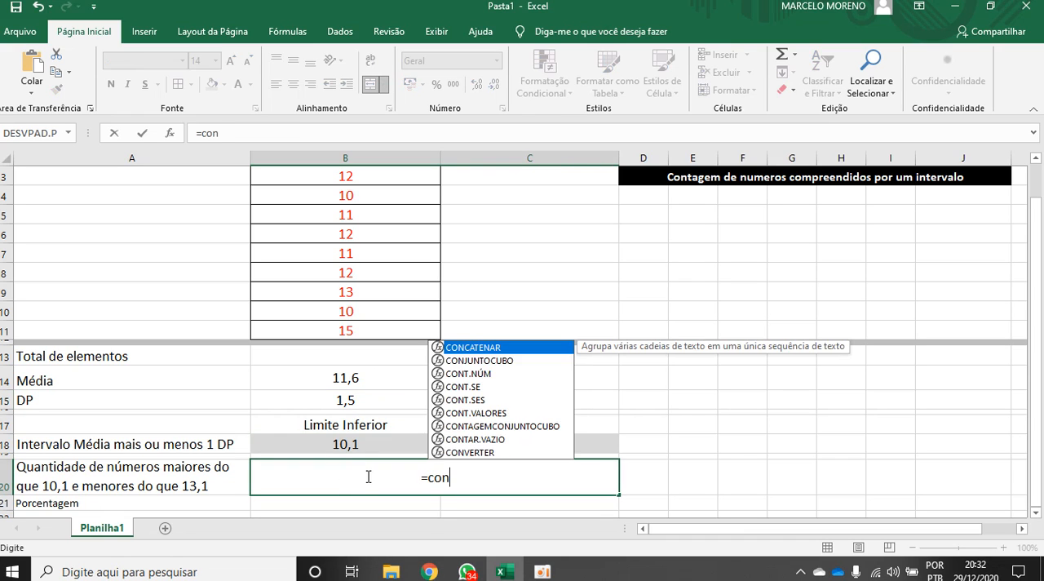
text(t.se)
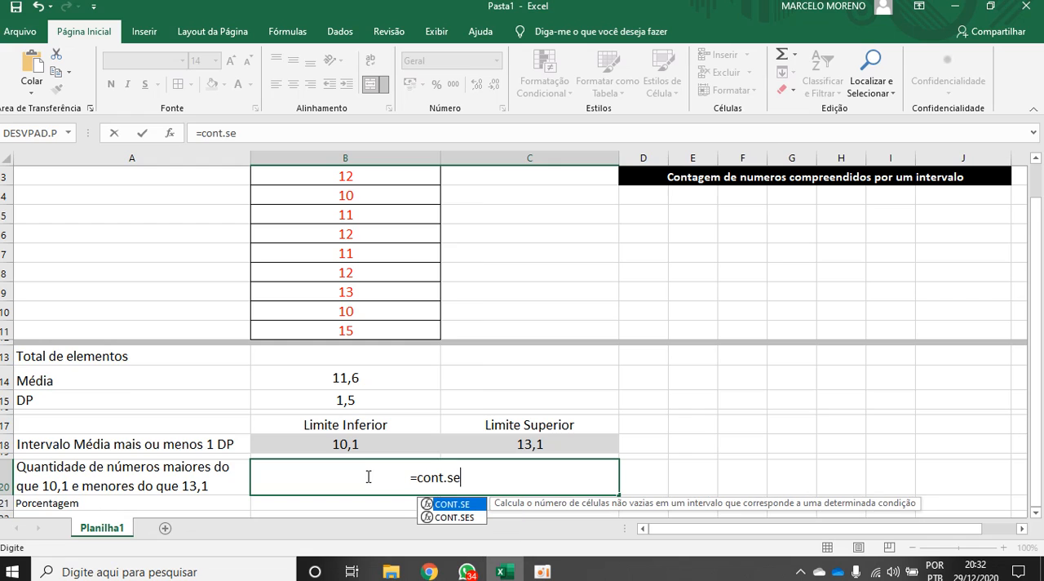
text(()
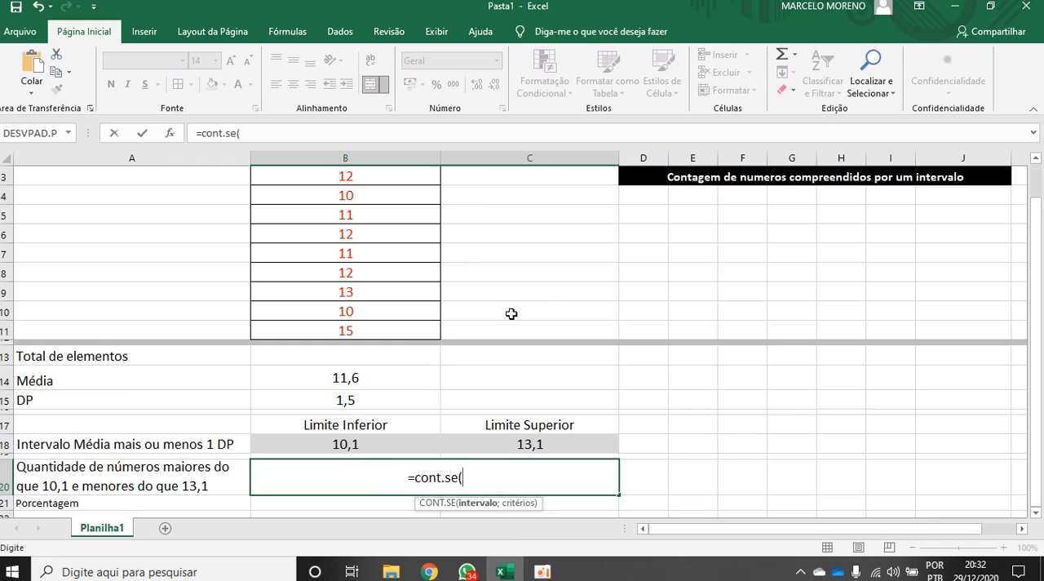
click(1037, 160)
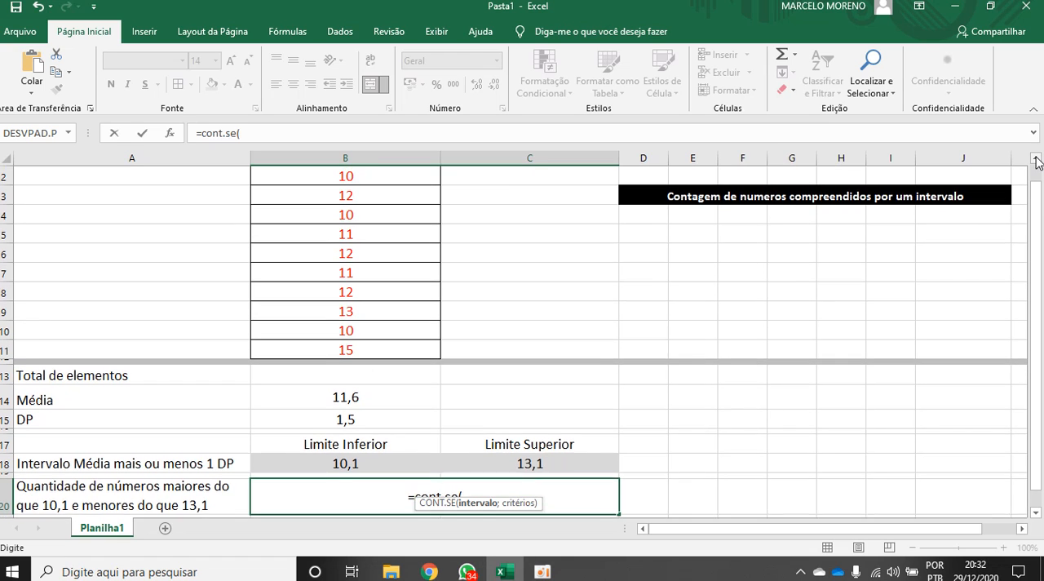
click(1037, 160)
drag(356, 189, 358, 364)
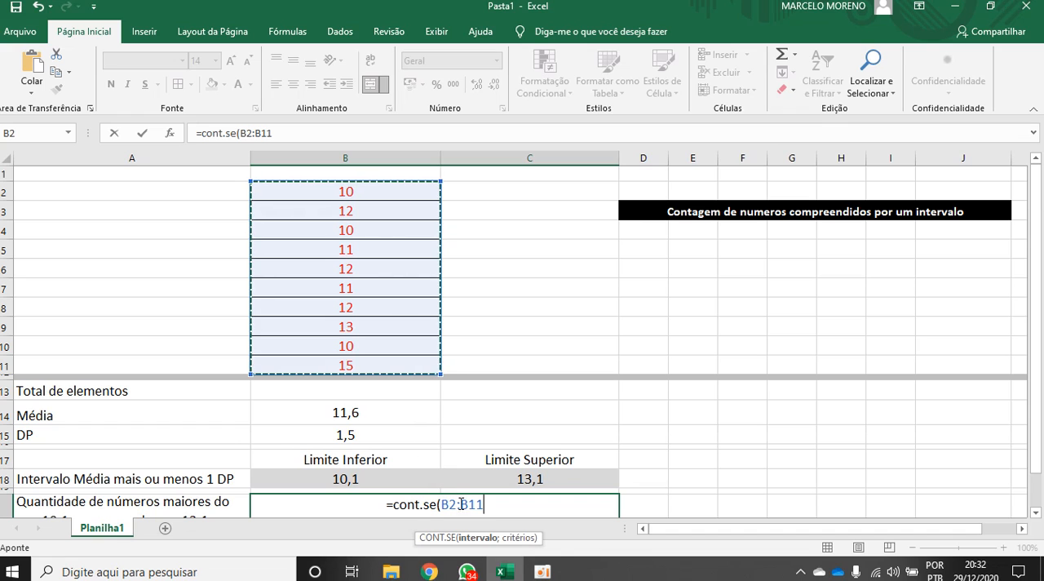
Complete the CONT.SE formula with the criterion "<"&C18, which refers to the upper limit
mouse_move(531, 570)
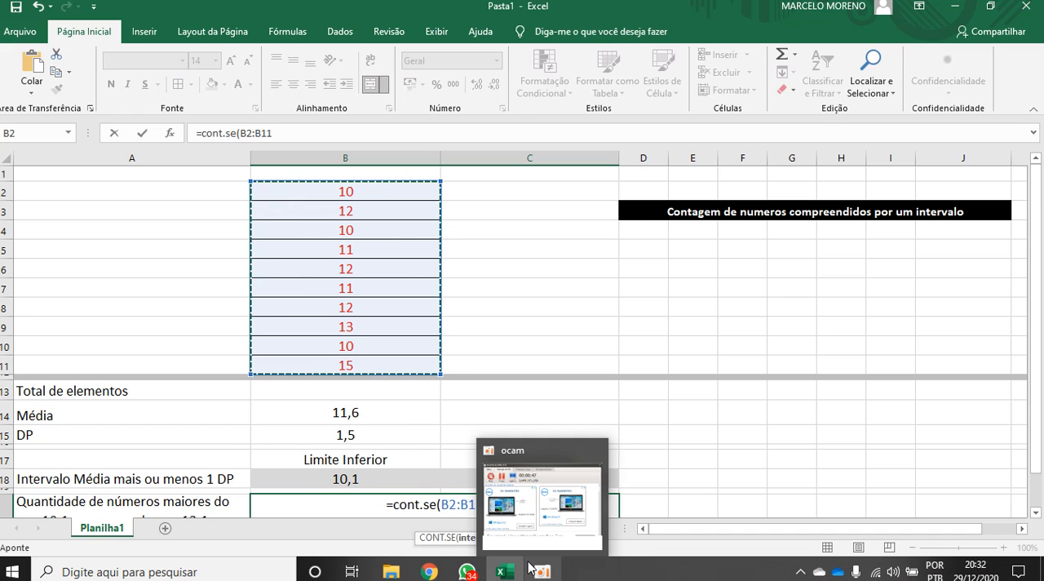
text(;)
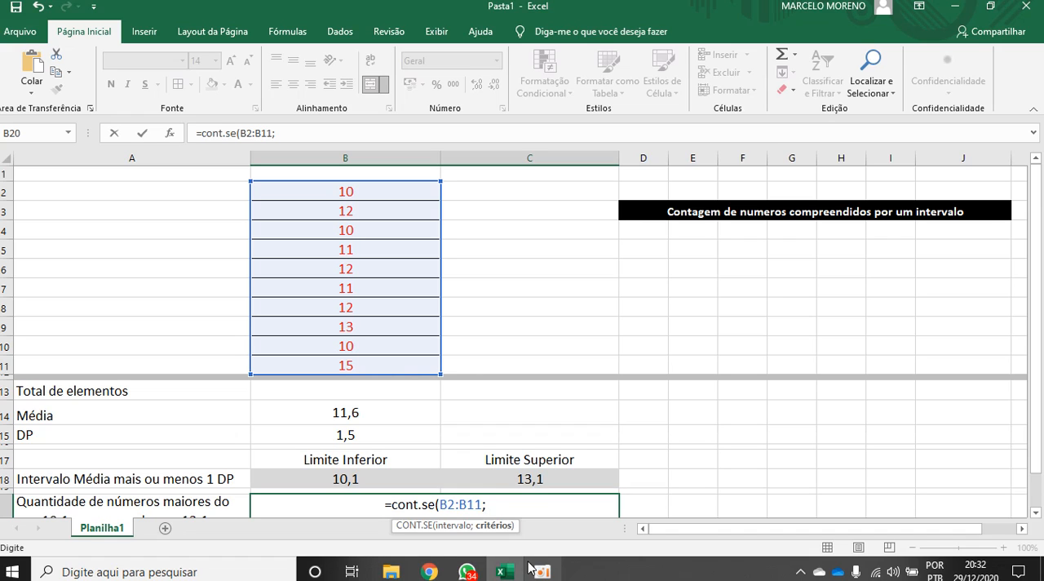
text("<)
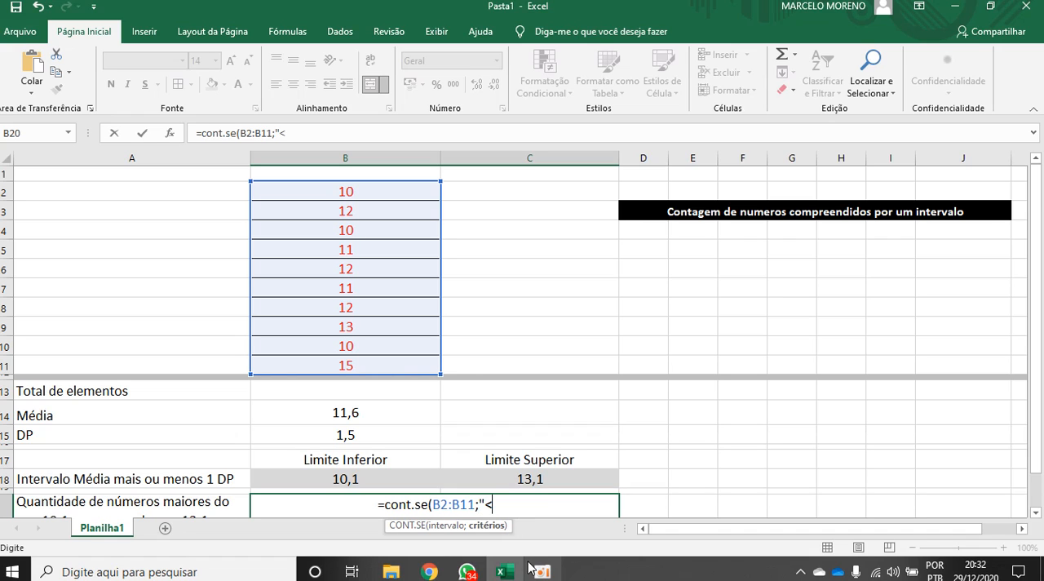
text(")
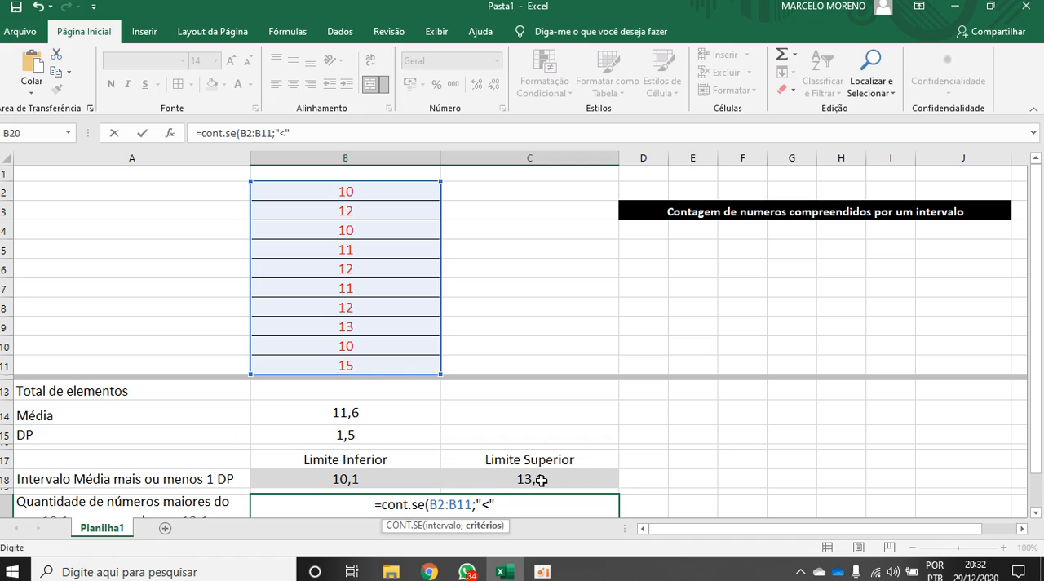
text(&)
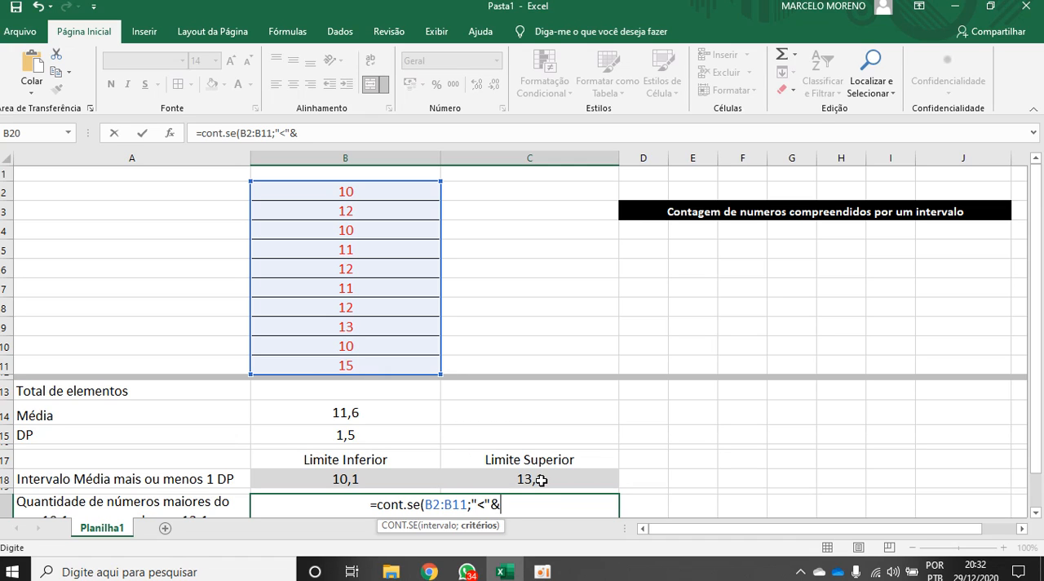
click(531, 479)
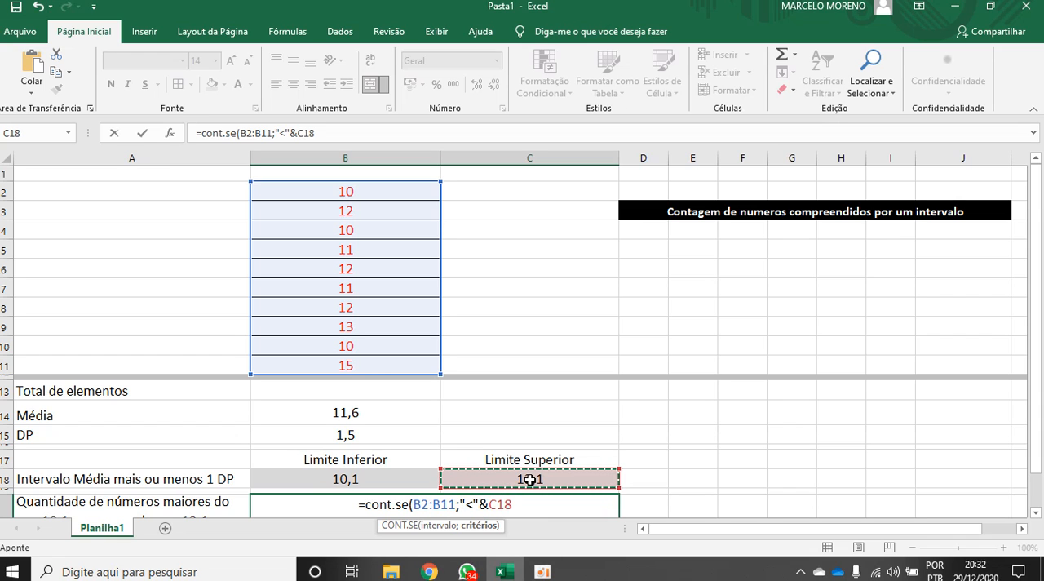
text())
key(Return)
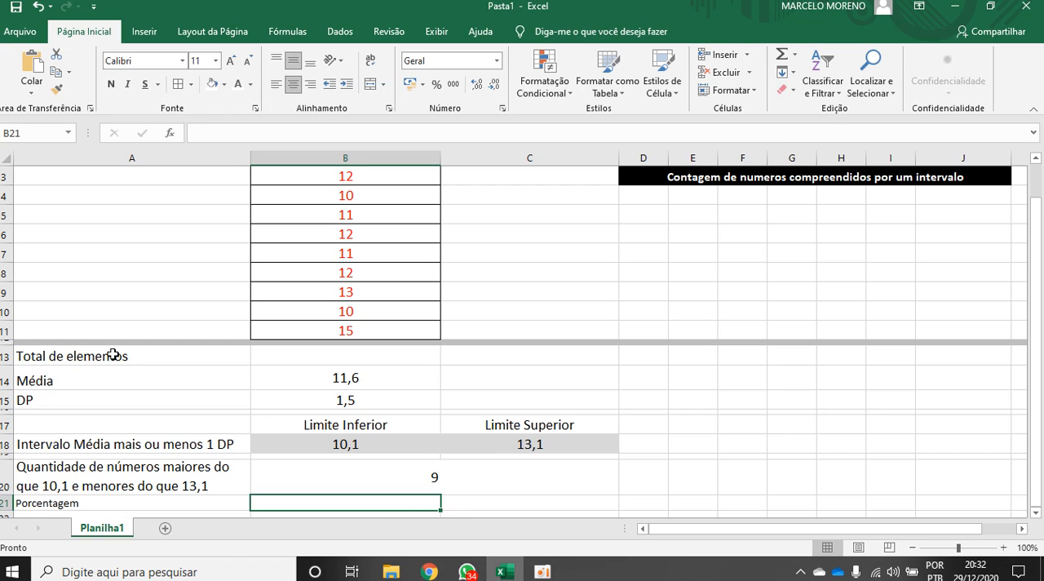
Extend the formula in B20 with a minus sign and a copy of its CONT.SE(B2:B11;"<"&C18) expression
scroll(289, 294, up, 1)
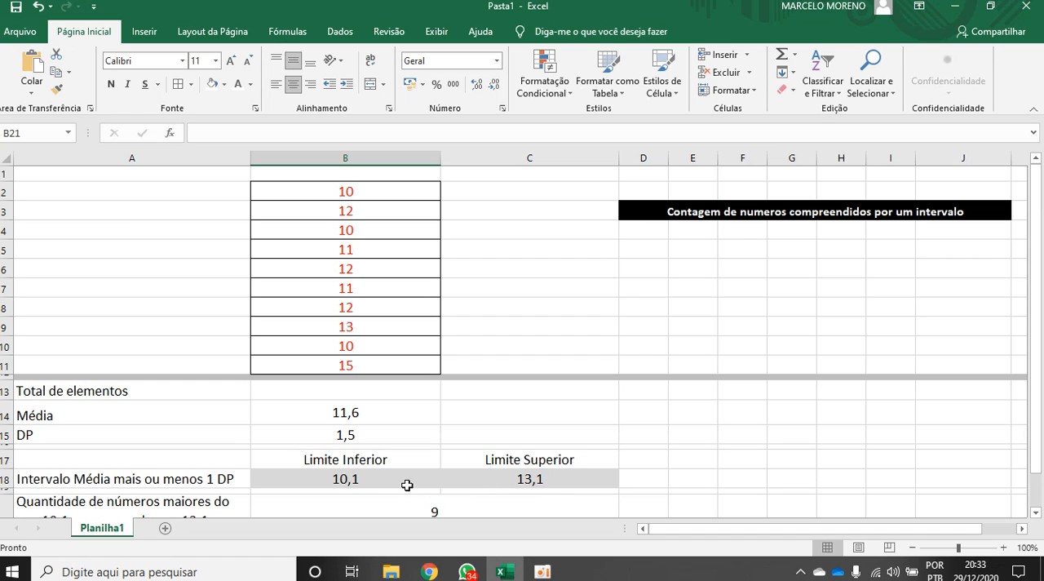
scroll(481, 417, down, 1)
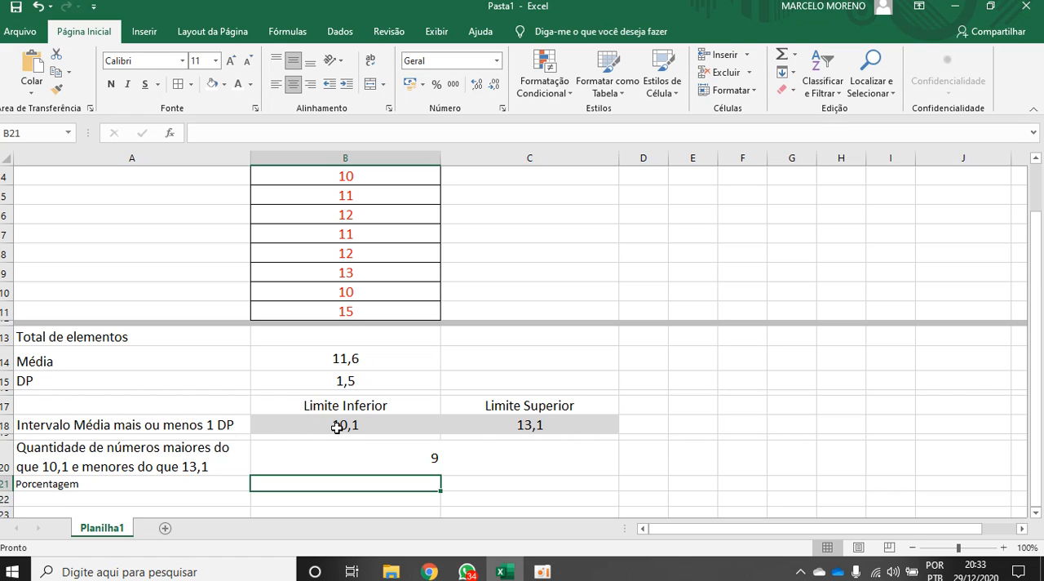
double_click(434, 458)
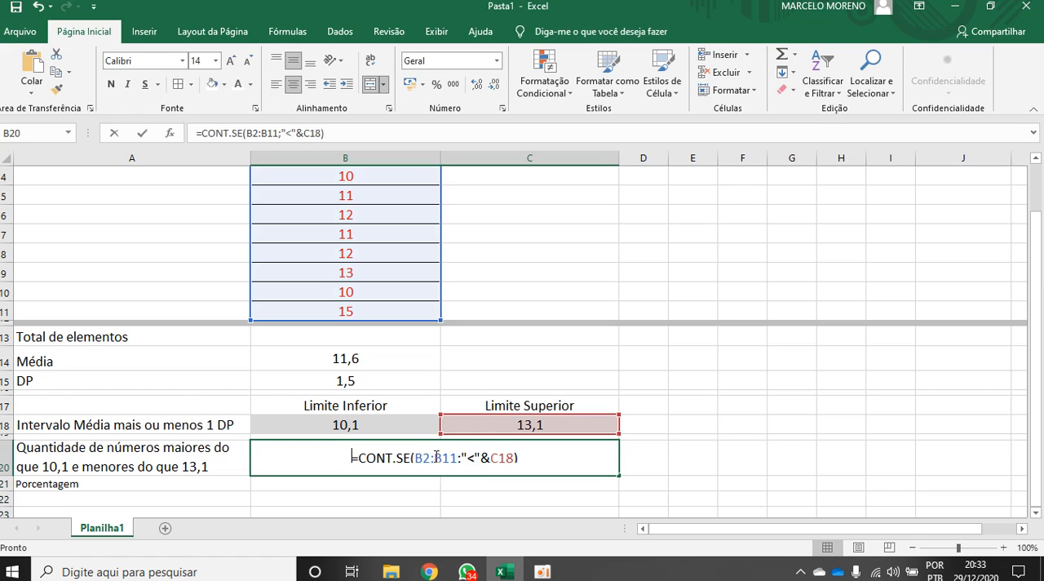
click(525, 459)
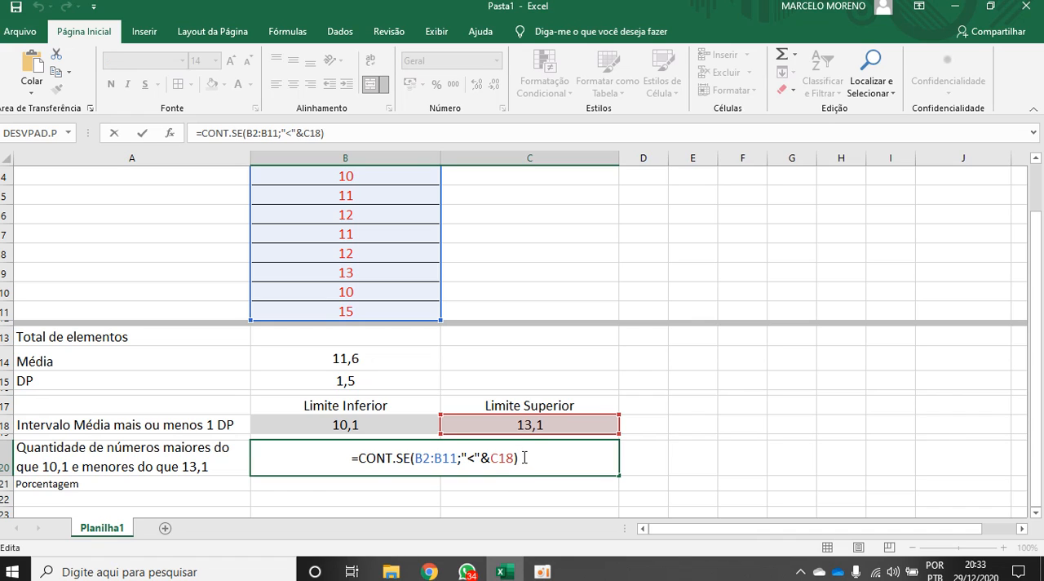
text(-)
drag(516, 458, 359, 461)
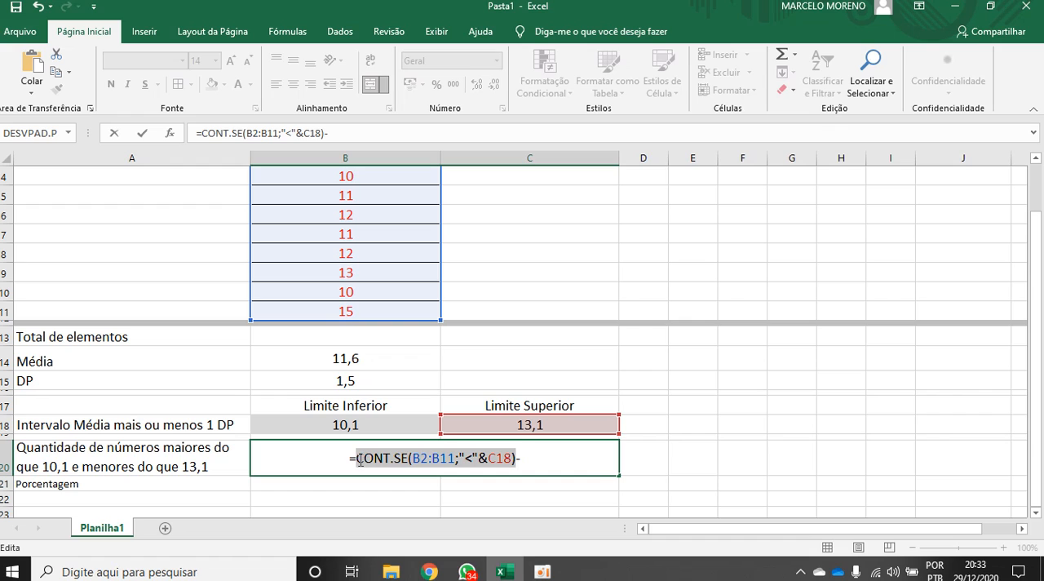
key(ctrl+c)
click(527, 458)
key(ctrl+v)
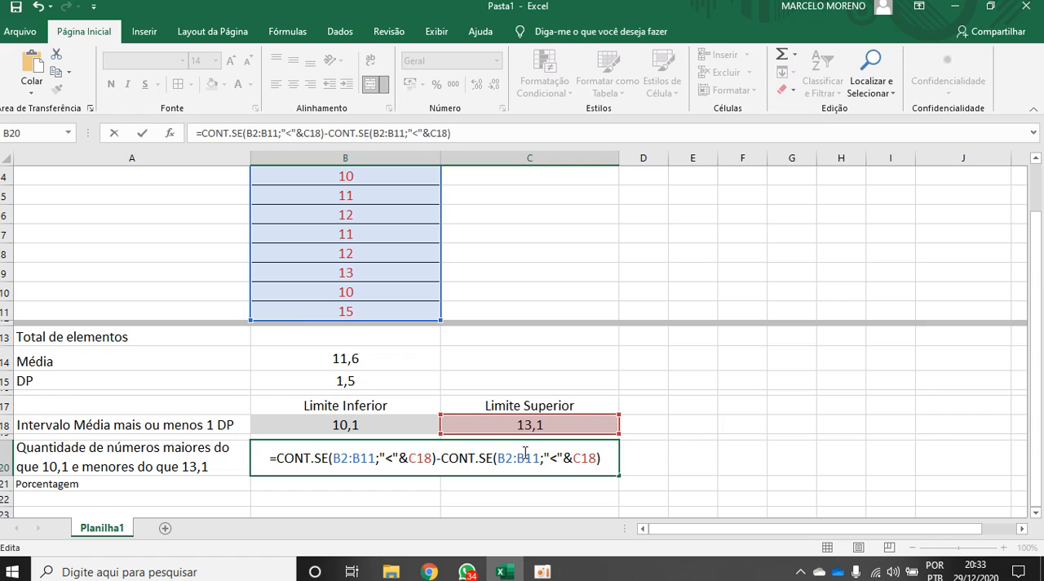
Replace C18 in the second CONT.SE criterion with the lower limit reference B18
click(575, 459)
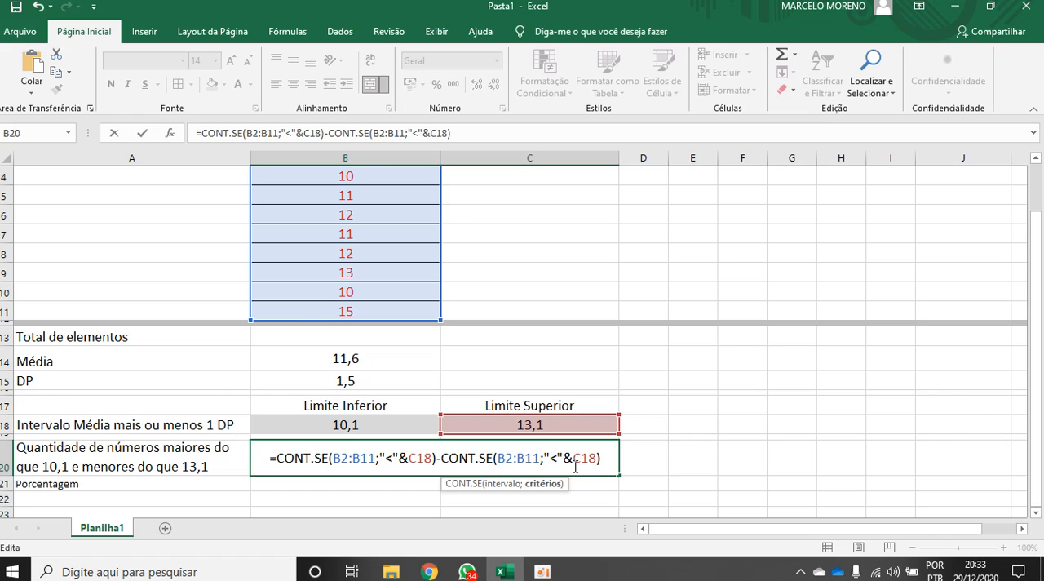
key(Delete)
key(Delete)
key(Delete)
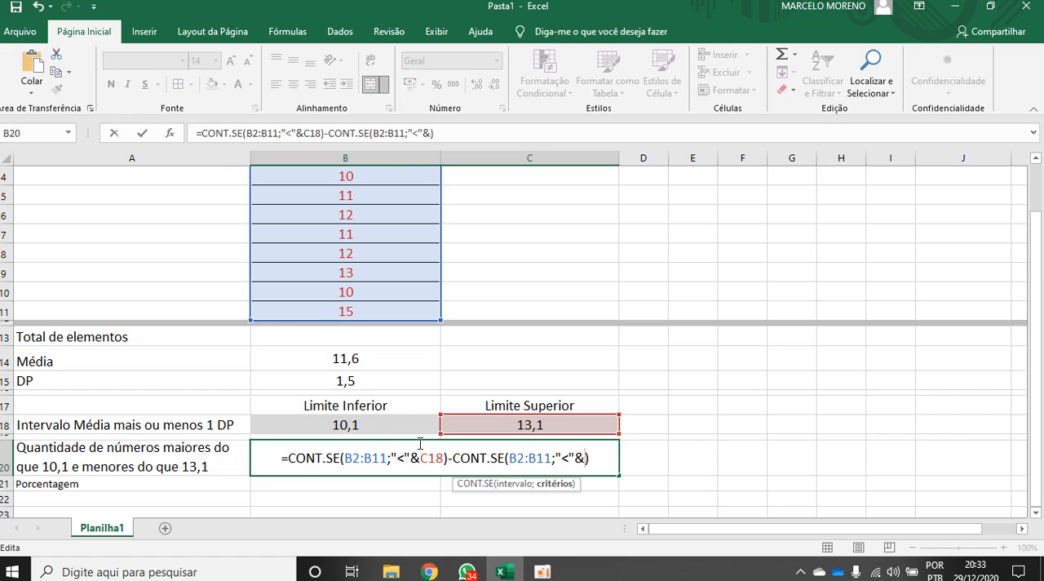
click(350, 427)
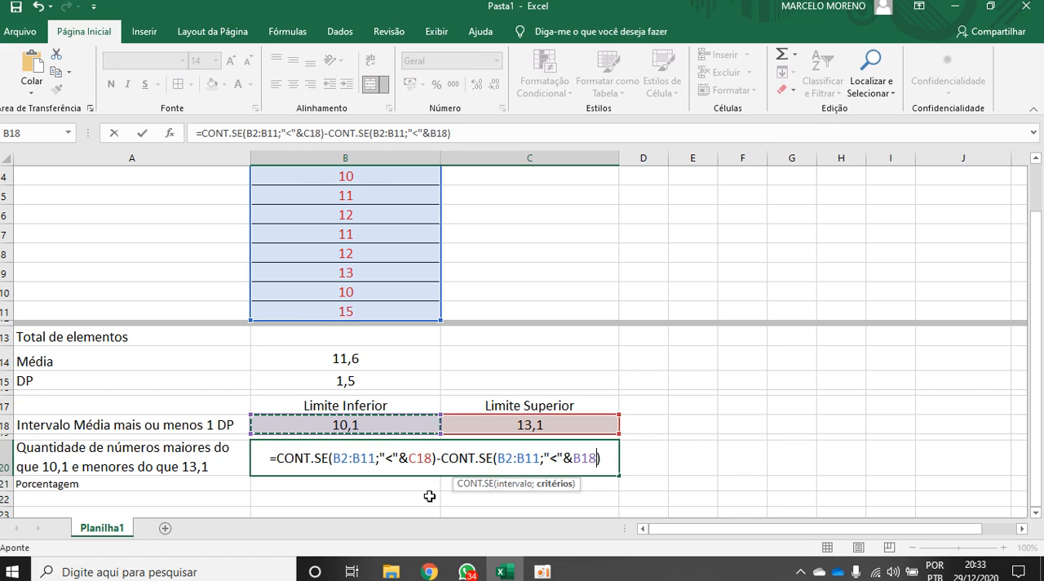
Try the operator "<=" in the second CONT.SE criterion, and restore it to "<"
click(558, 459)
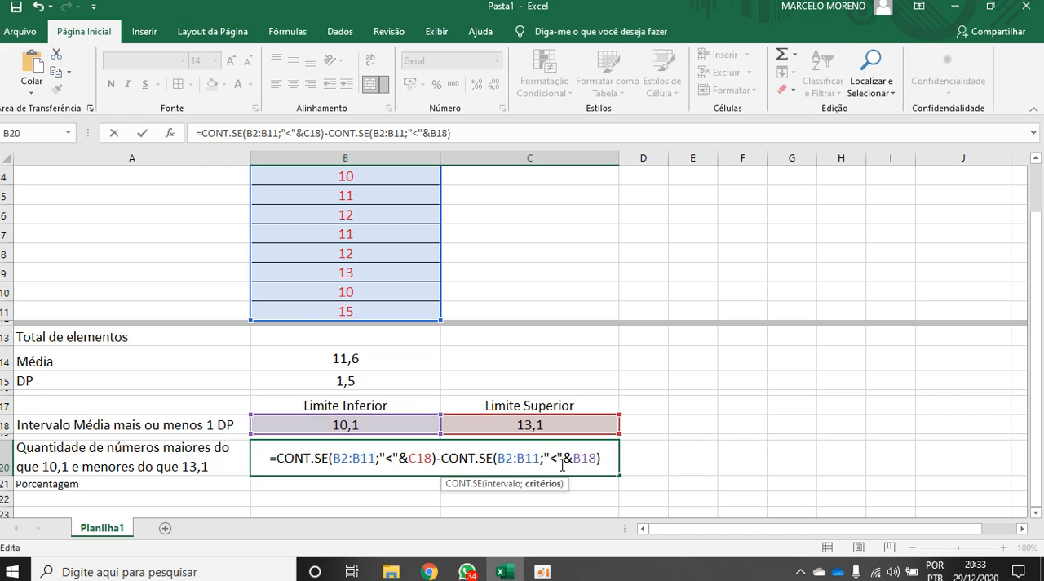
text(=)
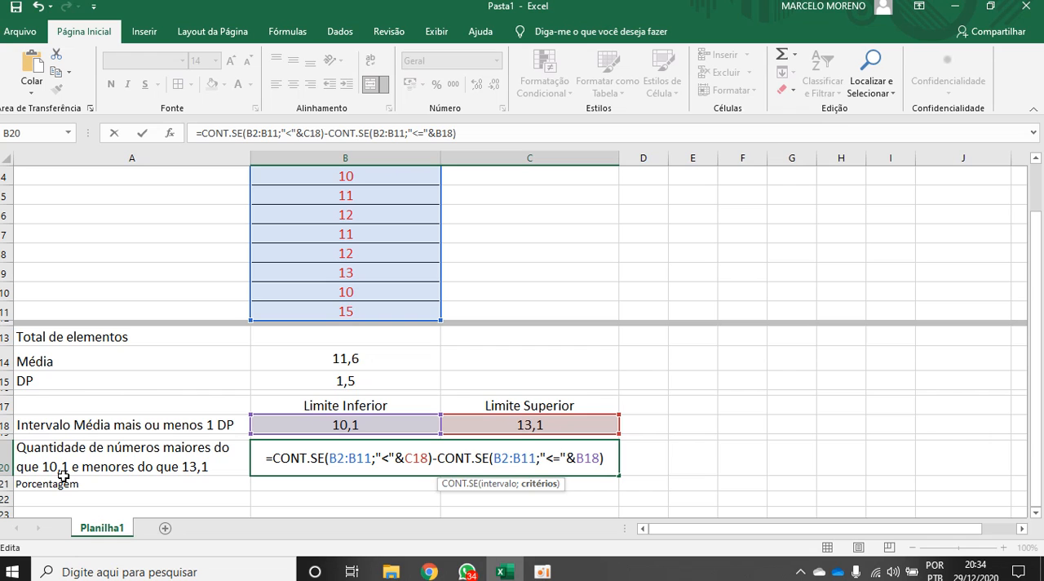
key(BackSpace)
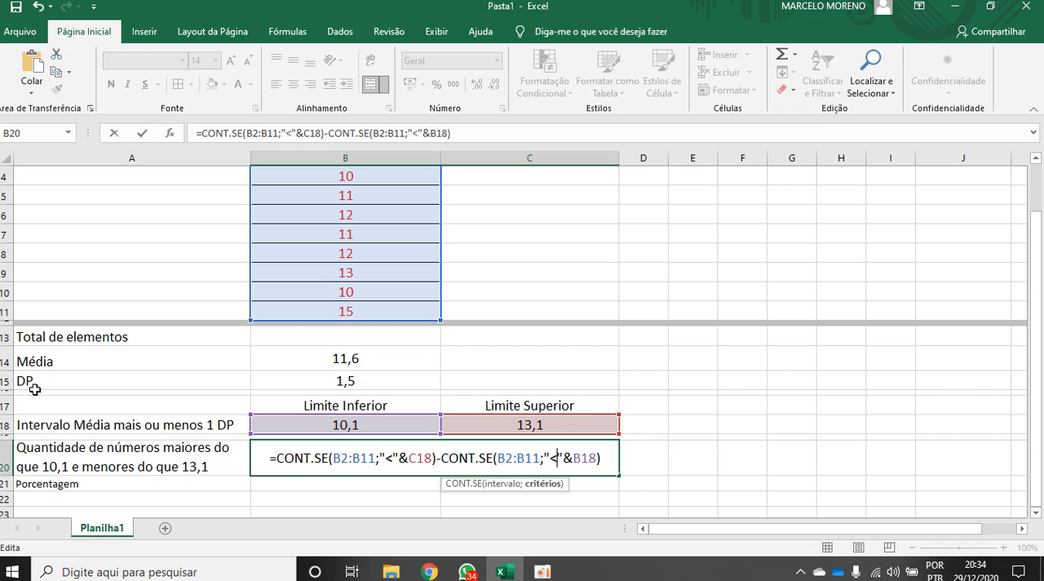
Commit the formula =CONT.SE(B2:B11;"<"&C18)-CONT.SE(B2:B11;"<"&B18) in B20 and reselect the cell
click(1035, 161)
click(1035, 160)
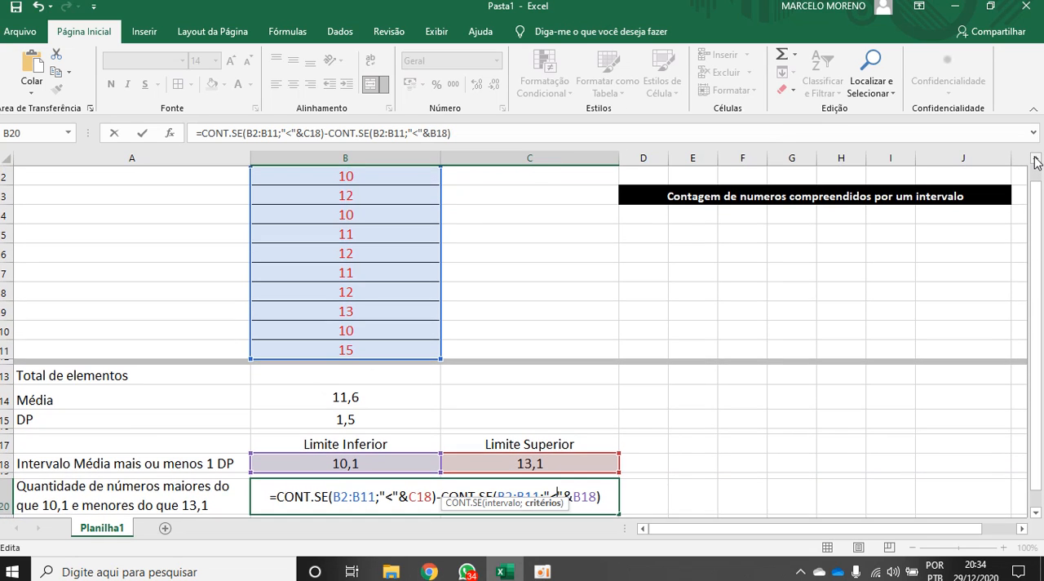
click(1035, 160)
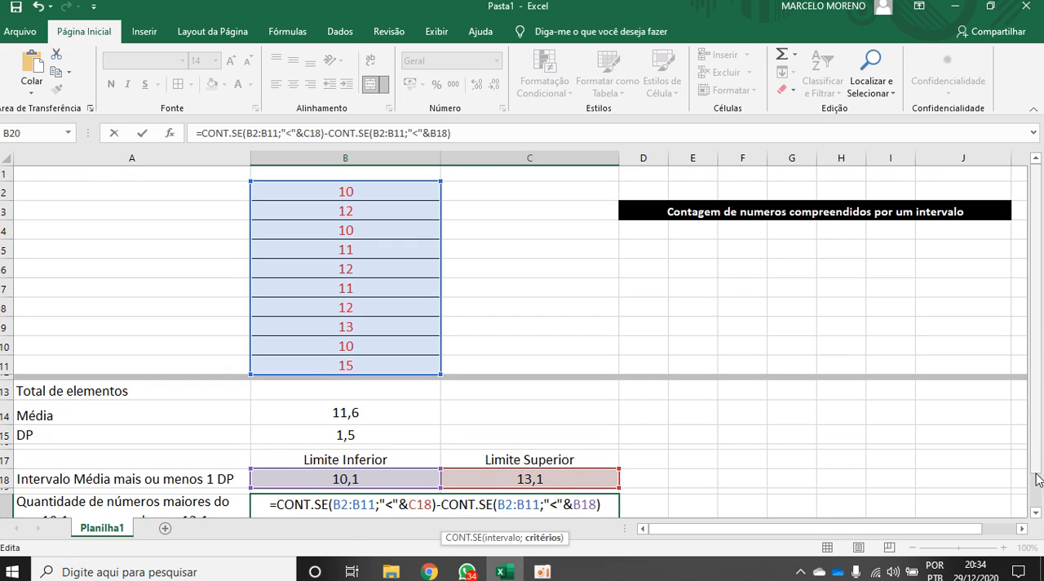
click(1035, 513)
click(1036, 512)
key(Return)
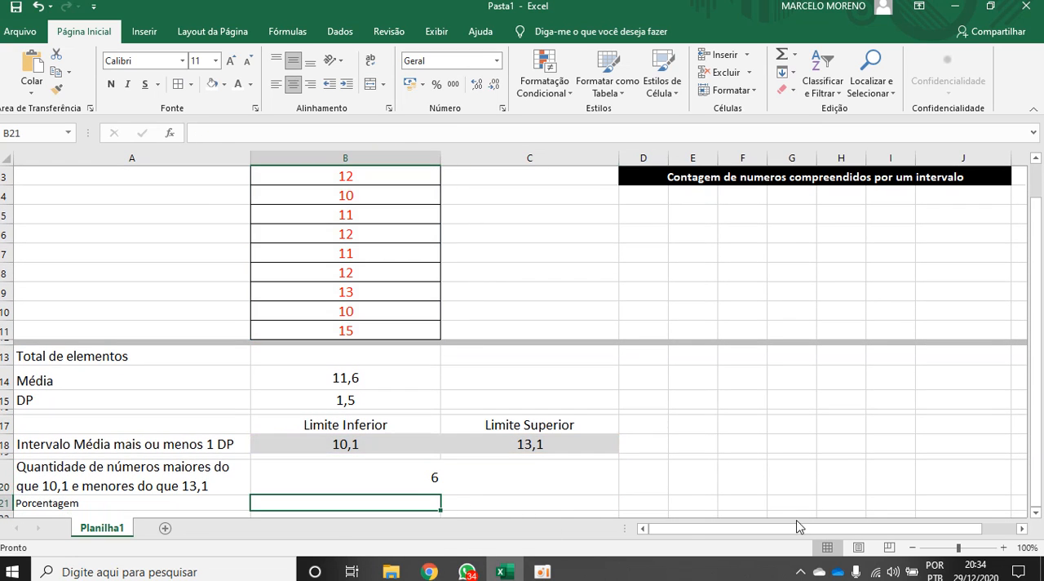
click(435, 477)
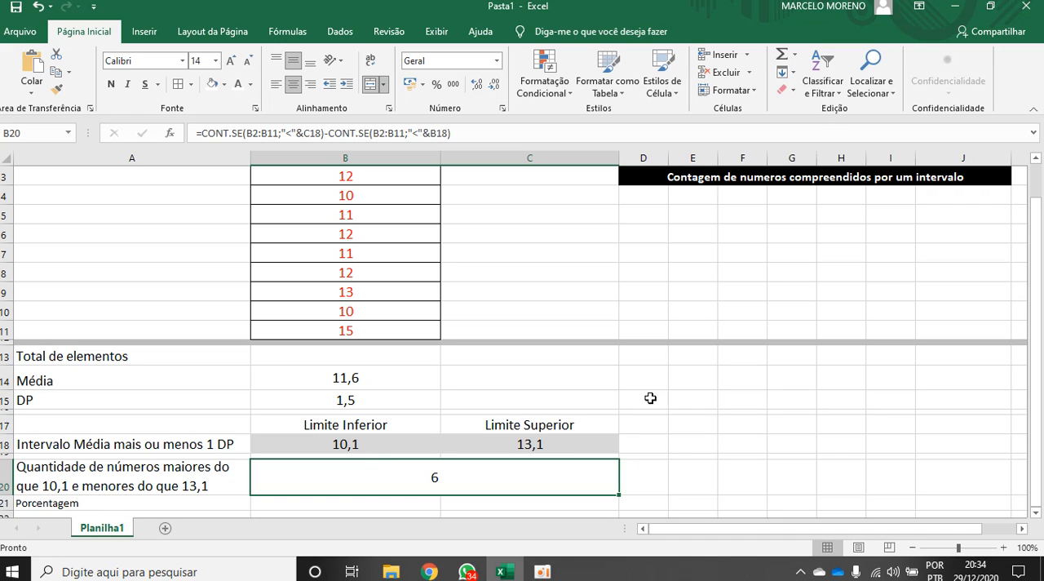
Enter the whole-number bounds 11 in E18 and 13 in F18, and select both cells
click(688, 447)
text(11)
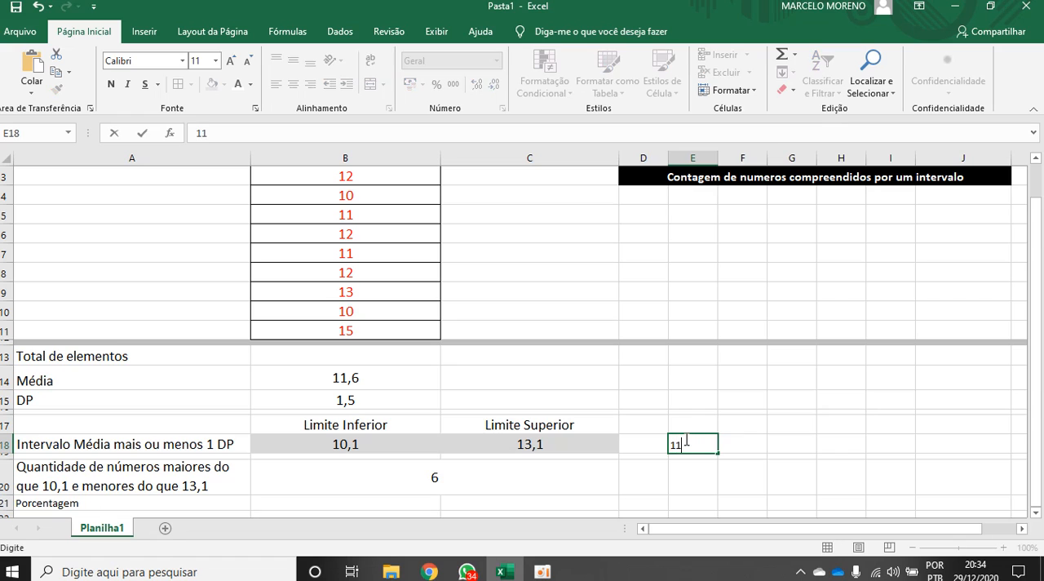
click(748, 441)
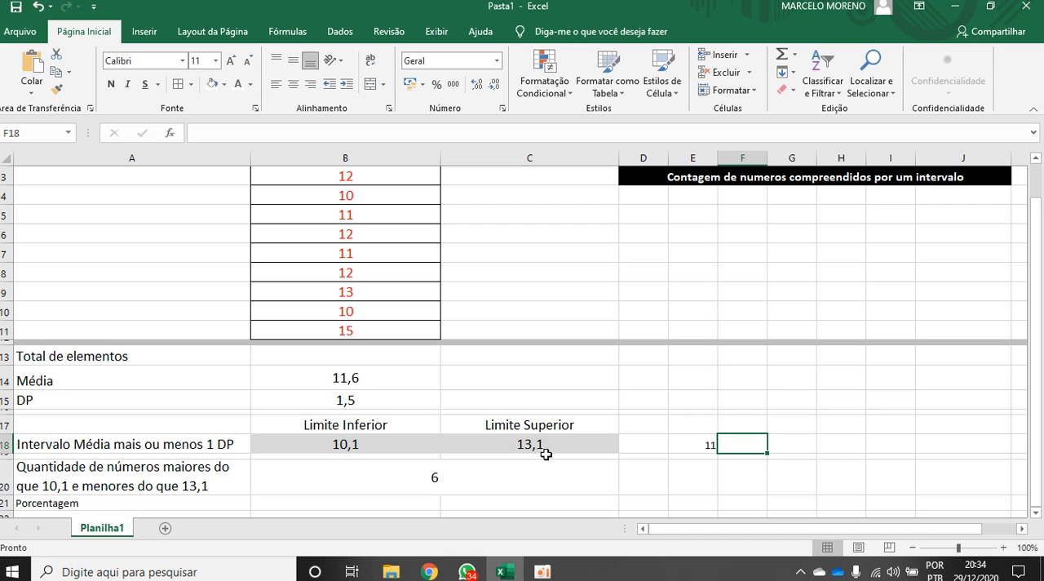
text(13)
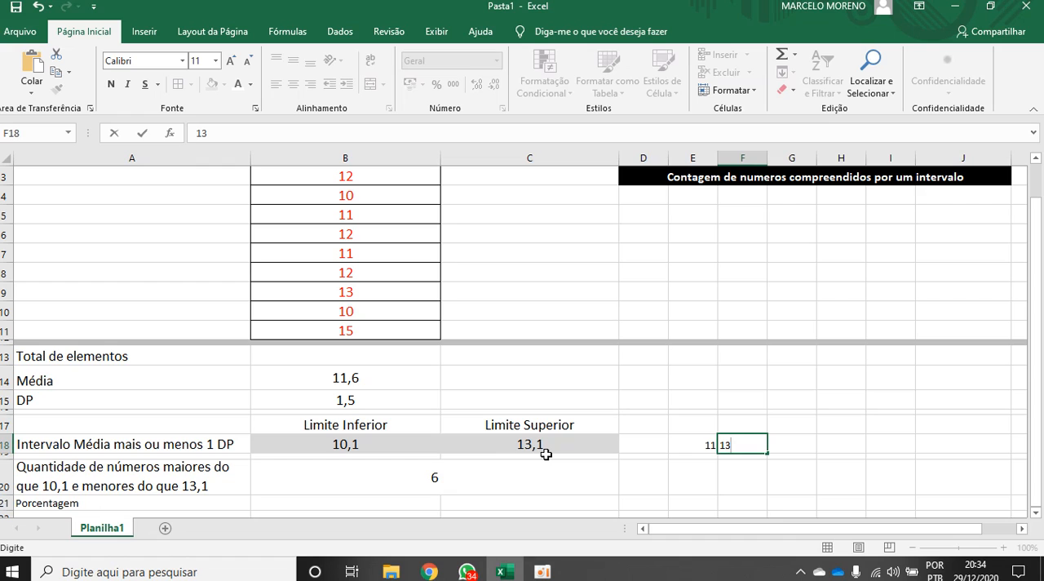
key(Return)
click(704, 446)
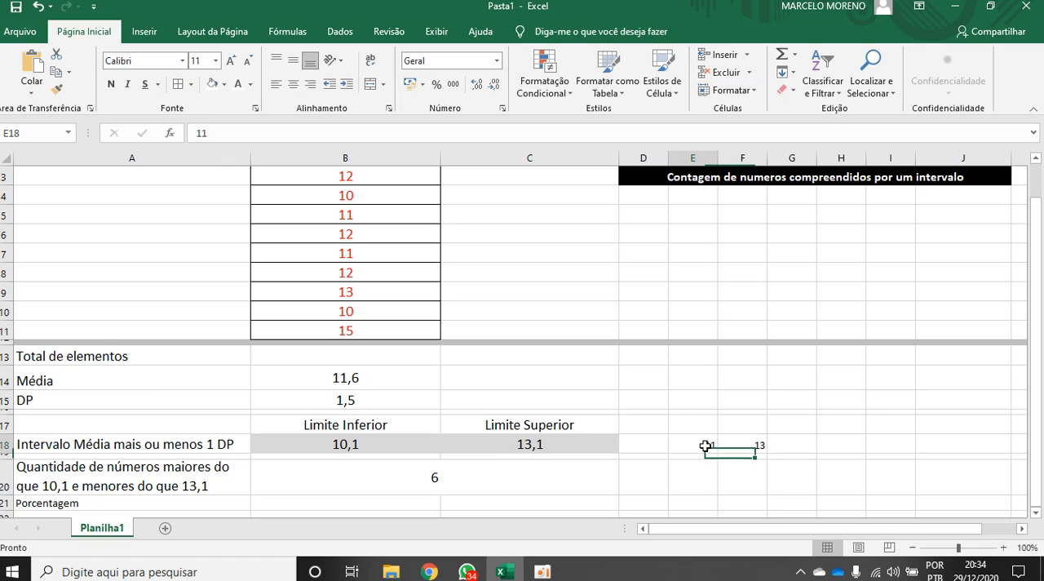
drag(704, 447, 722, 444)
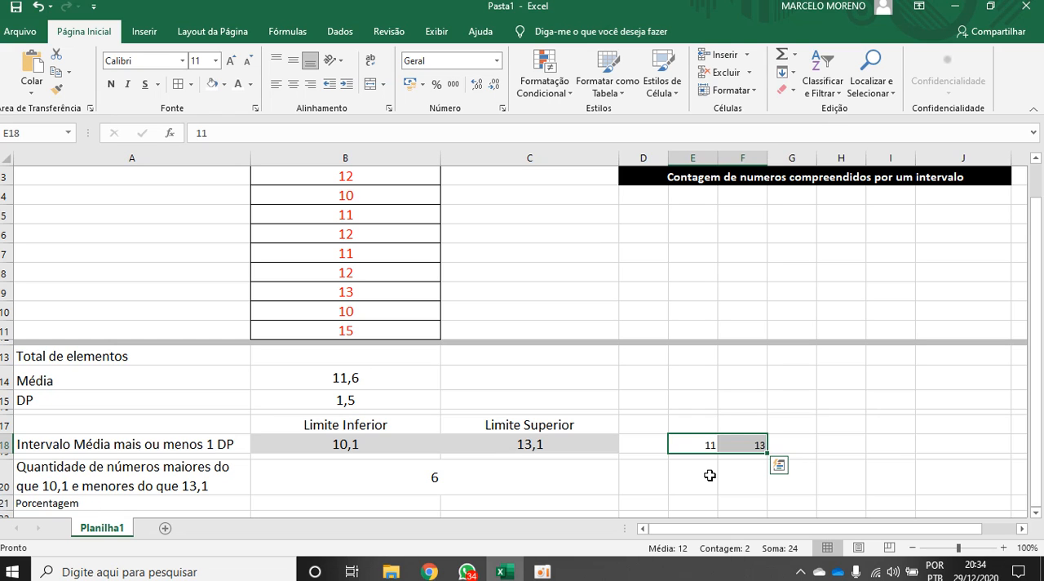
Fill cell B3 and the range B5:B9 with yellow to mark the numbers inside the interval
scroll(588, 290, up, 1)
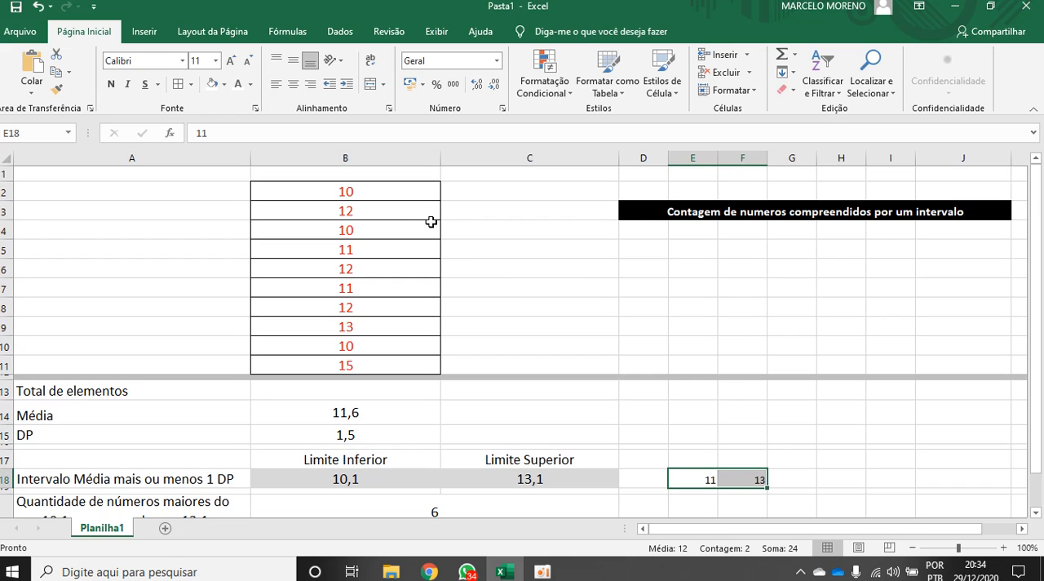
click(359, 209)
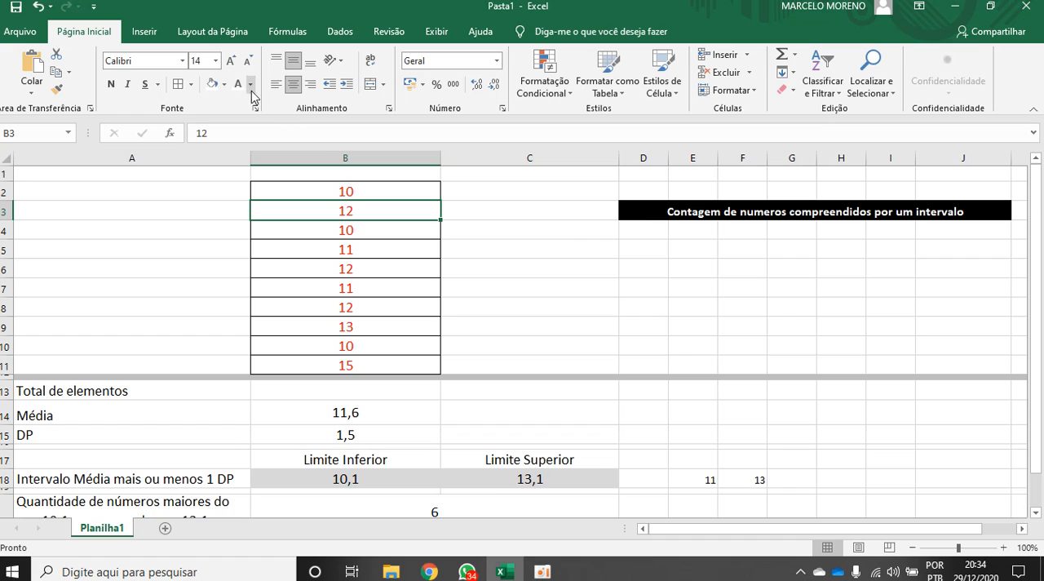
click(224, 84)
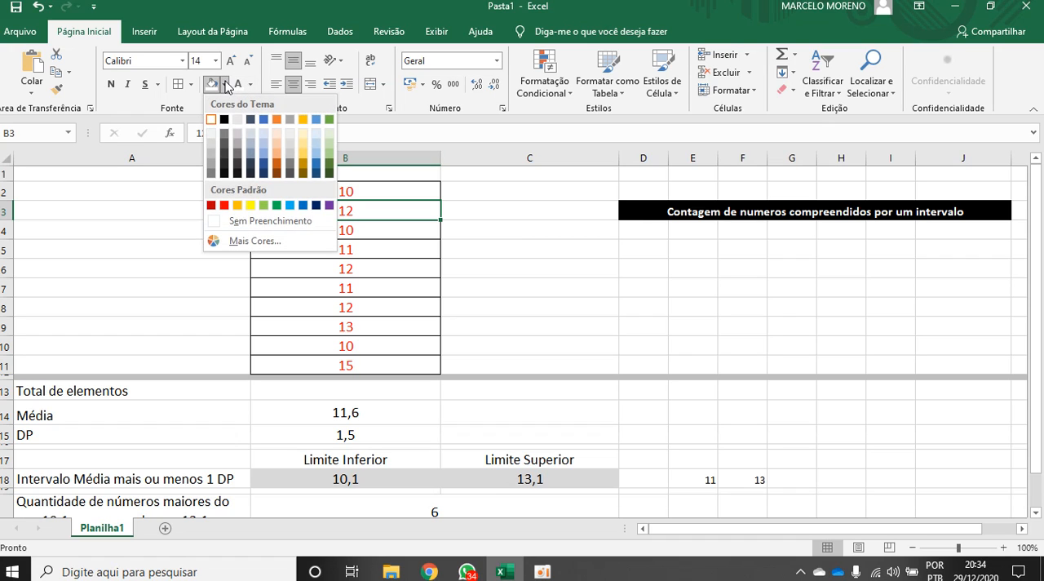
click(250, 206)
drag(356, 250, 354, 324)
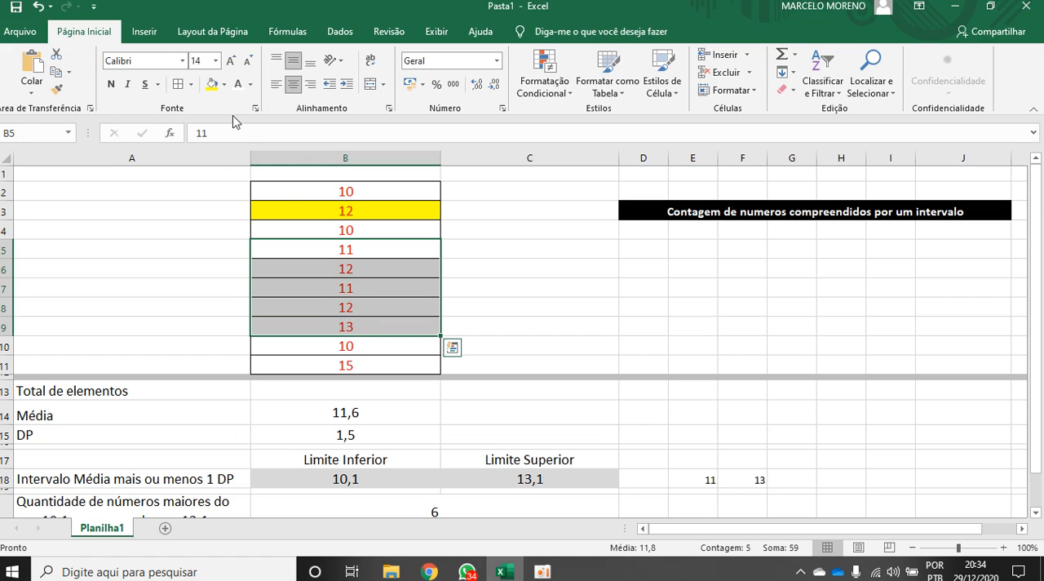
click(213, 84)
click(513, 288)
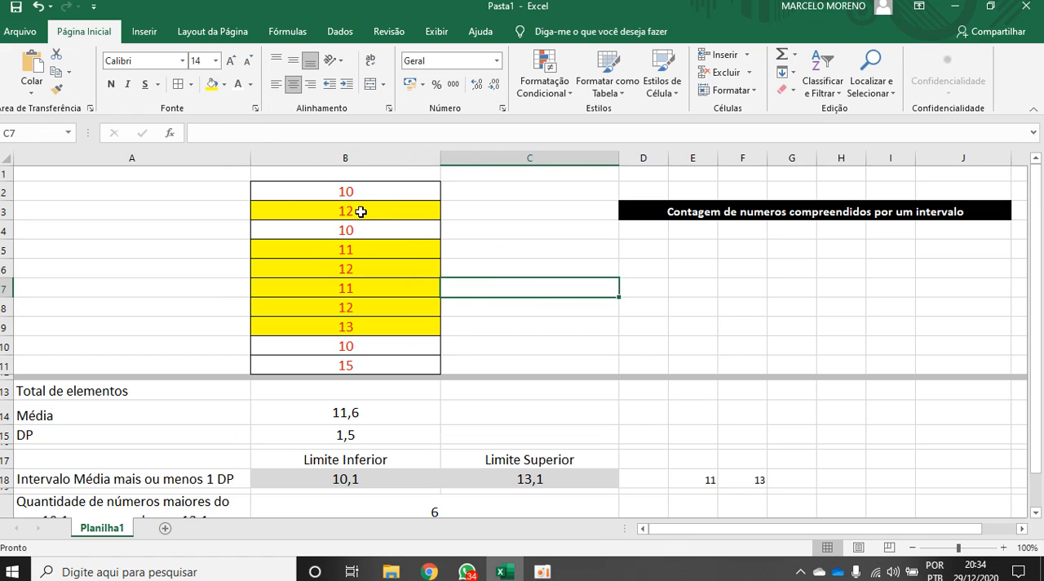
Count the yellow cells in B3 and B5:B9 one by one and compare them with the result in B20
click(360, 211)
click(351, 250)
click(349, 269)
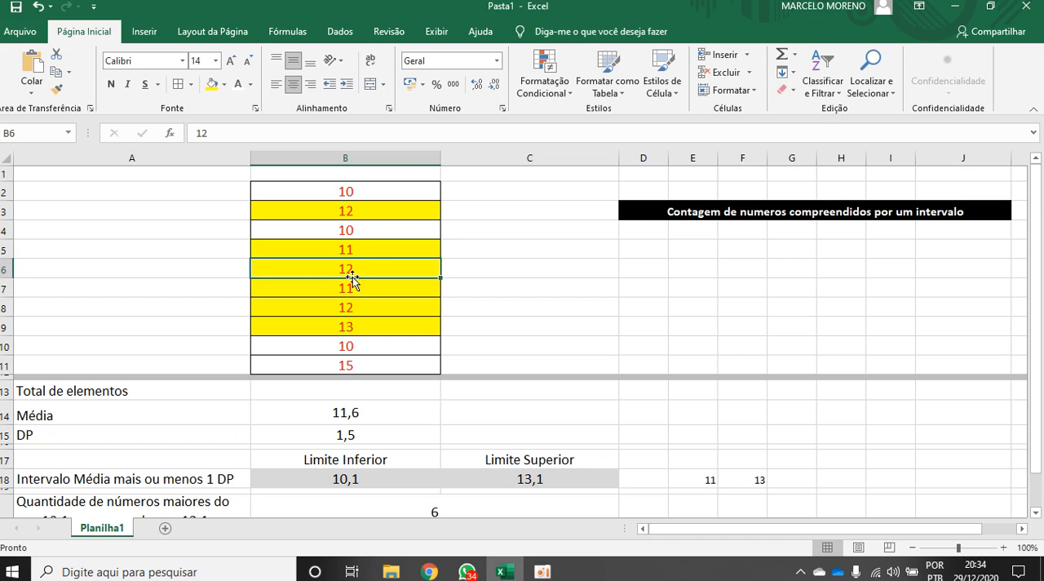
click(351, 287)
click(352, 308)
click(359, 327)
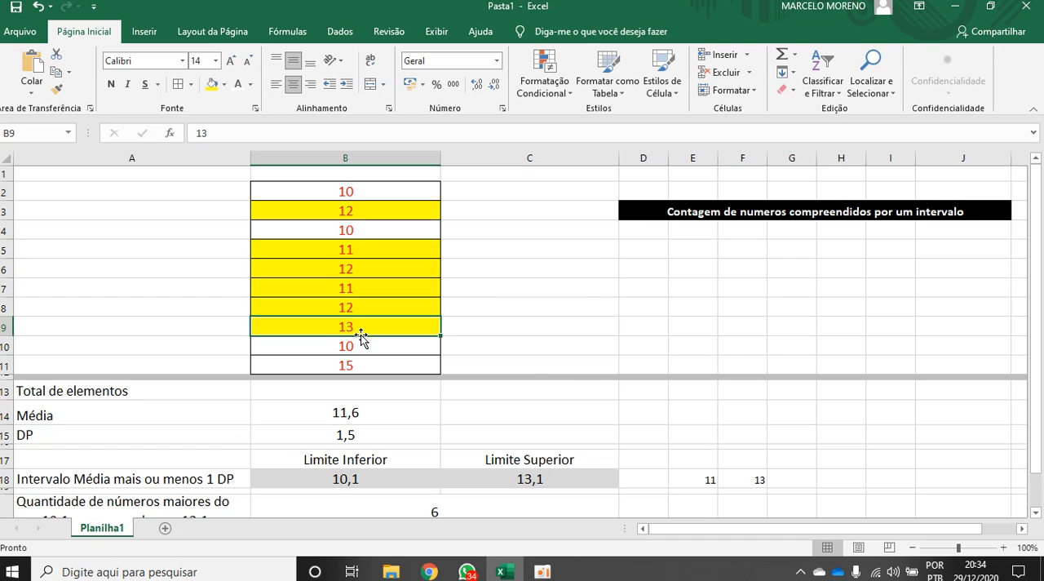
scroll(530, 420, down, 1)
click(448, 459)
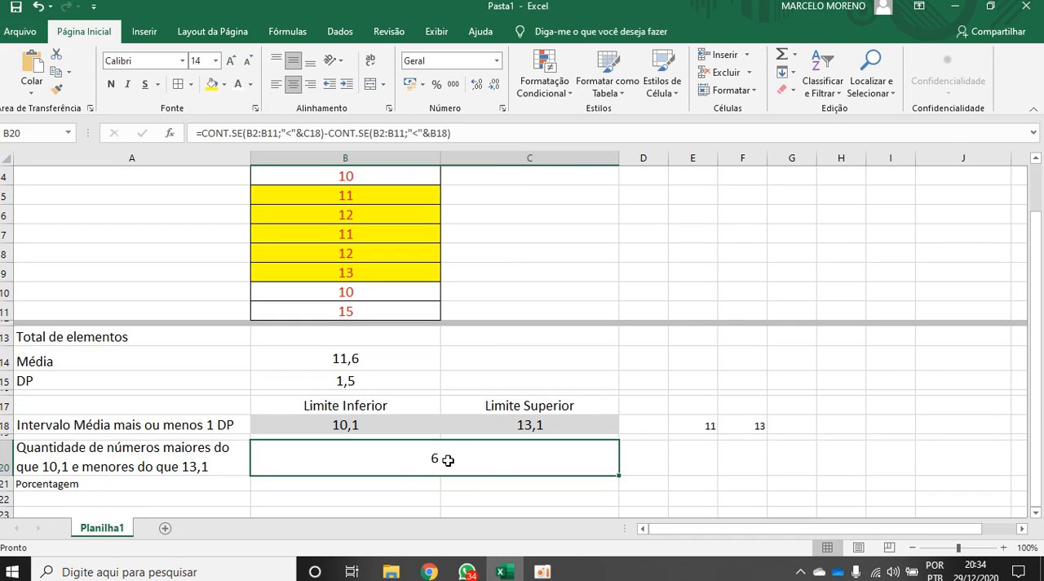
Inspect the two CONT.SE terms of the formula in B20 and leave the cell without editing it
click(751, 465)
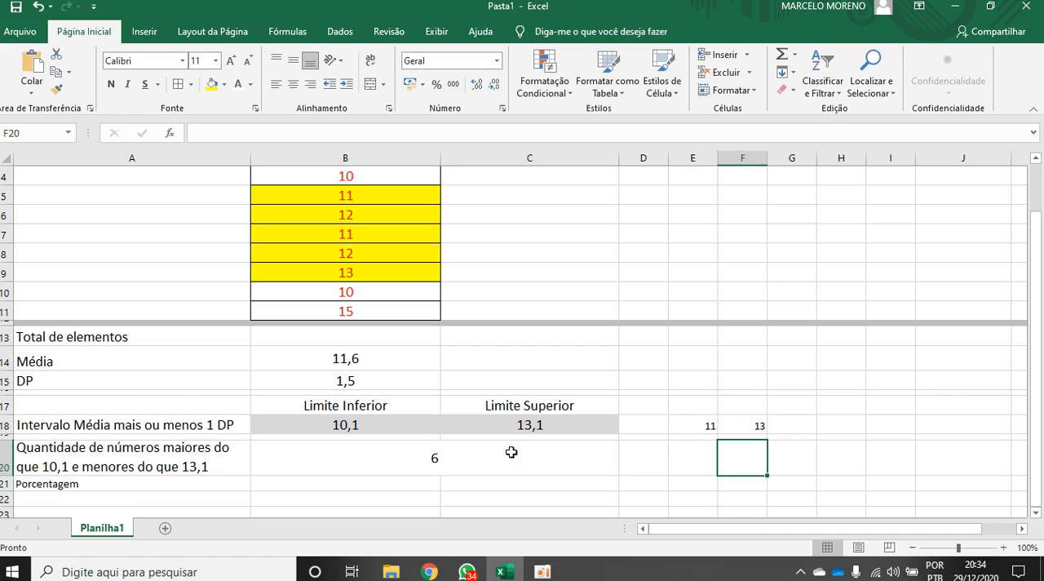
click(441, 460)
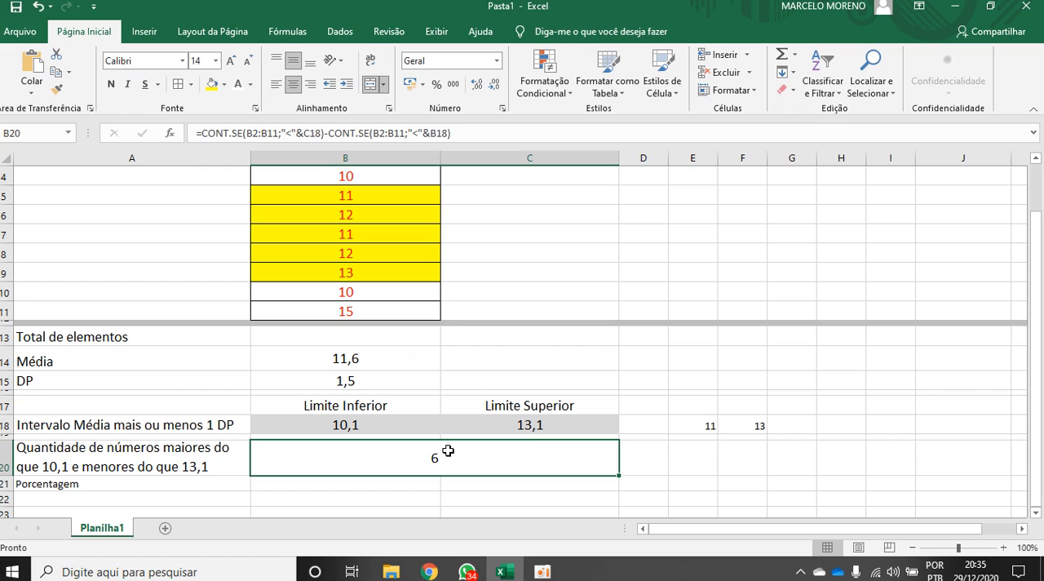
double_click(438, 460)
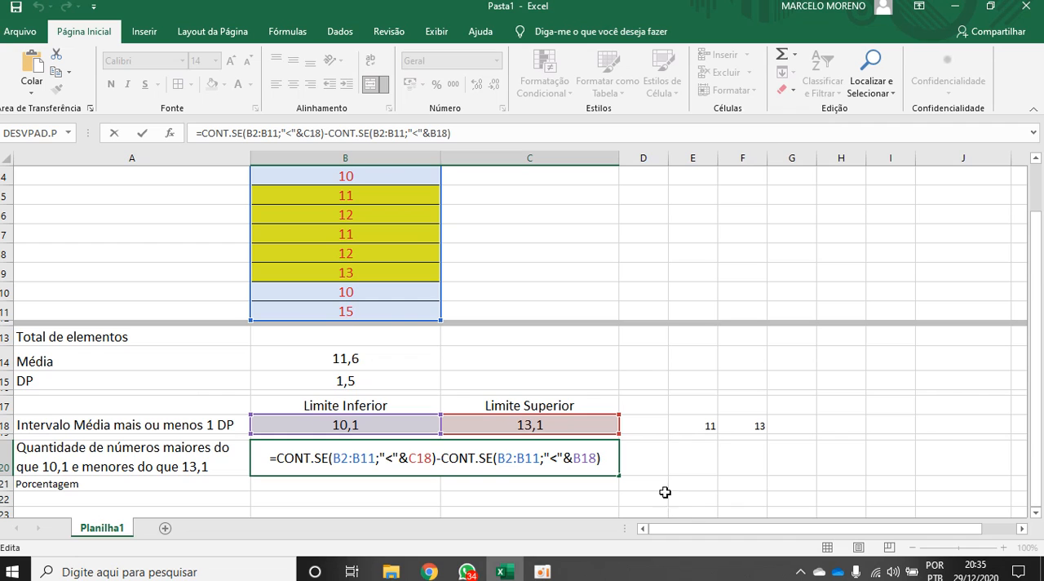
click(742, 458)
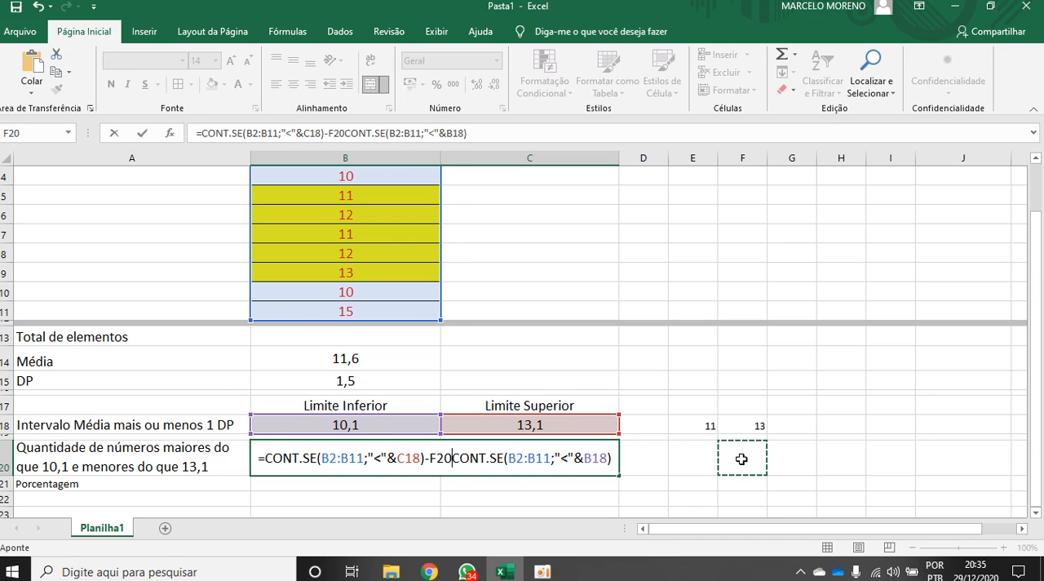
key(Escape)
Count the total elements in B13 with the formula =CONT.NÚM(B2:B11)
scroll(606, 422, up, 1)
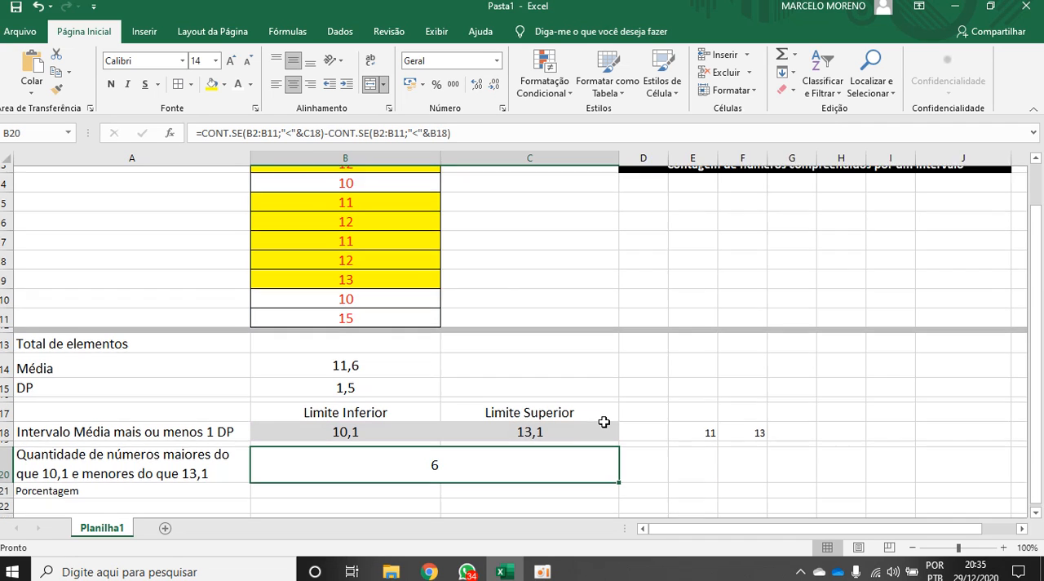
drag(372, 198, 353, 362)
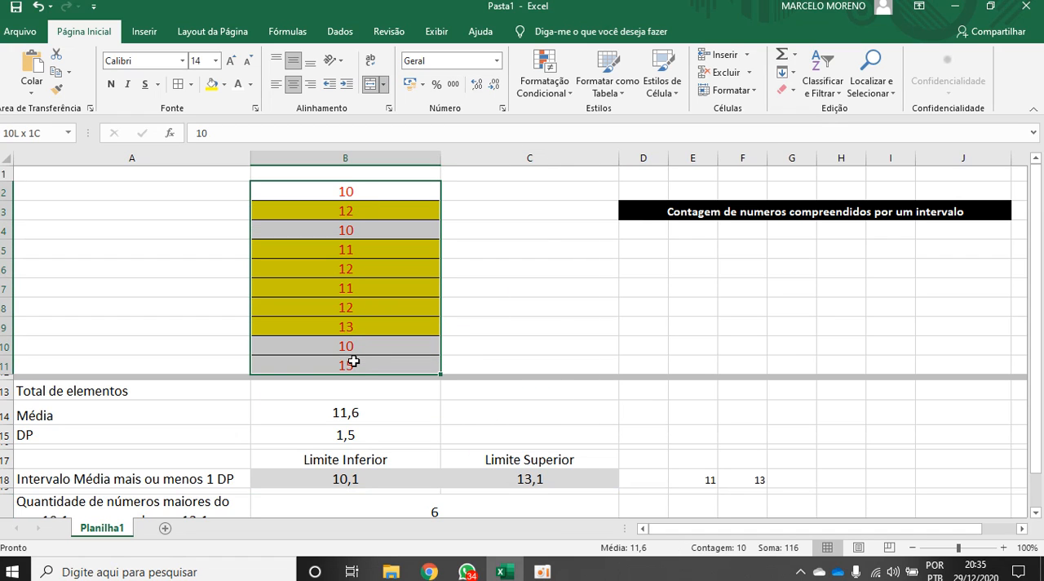
drag(356, 190, 353, 364)
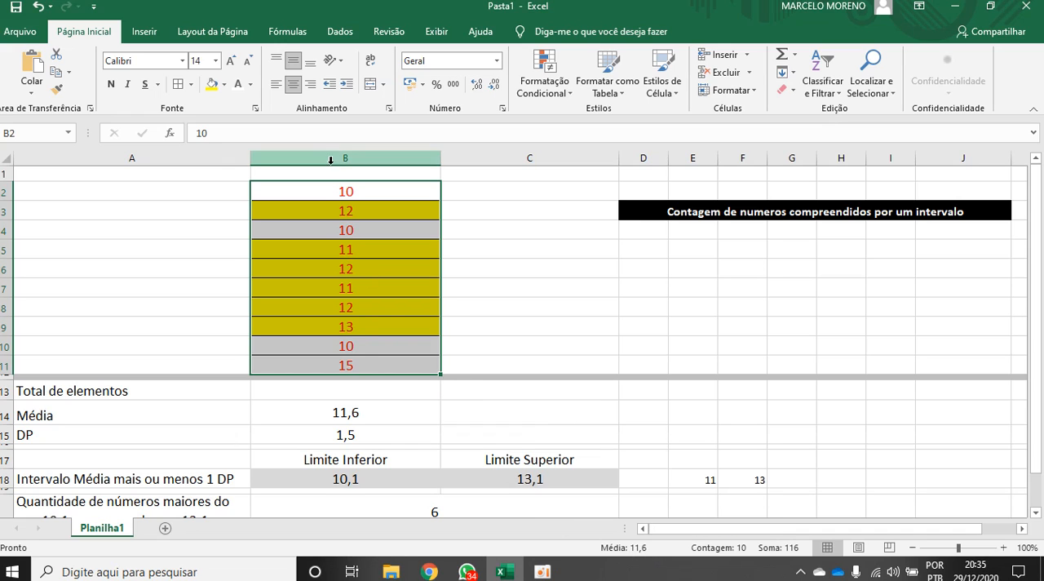
click(343, 390)
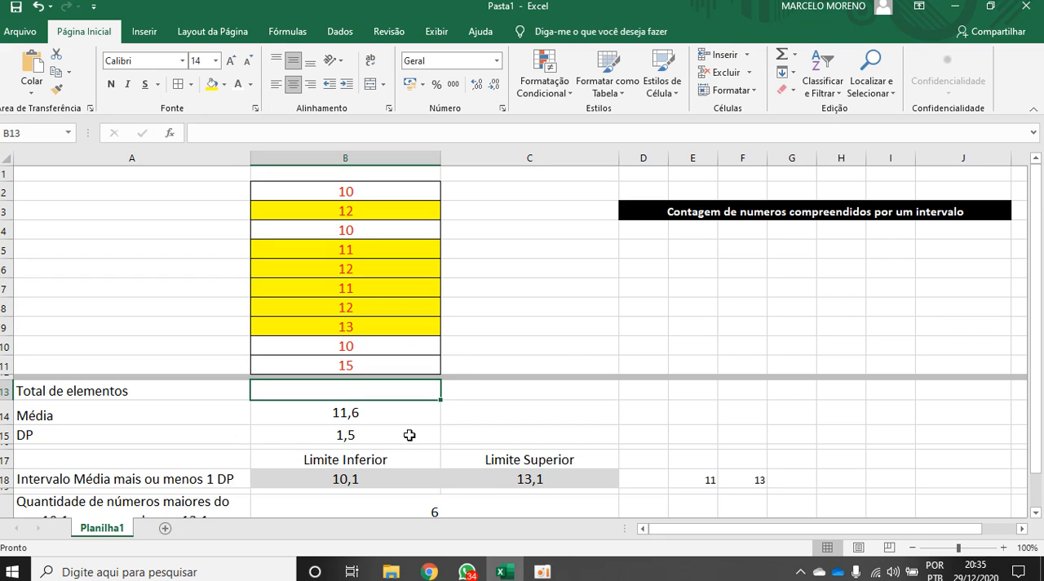
text(=cont)
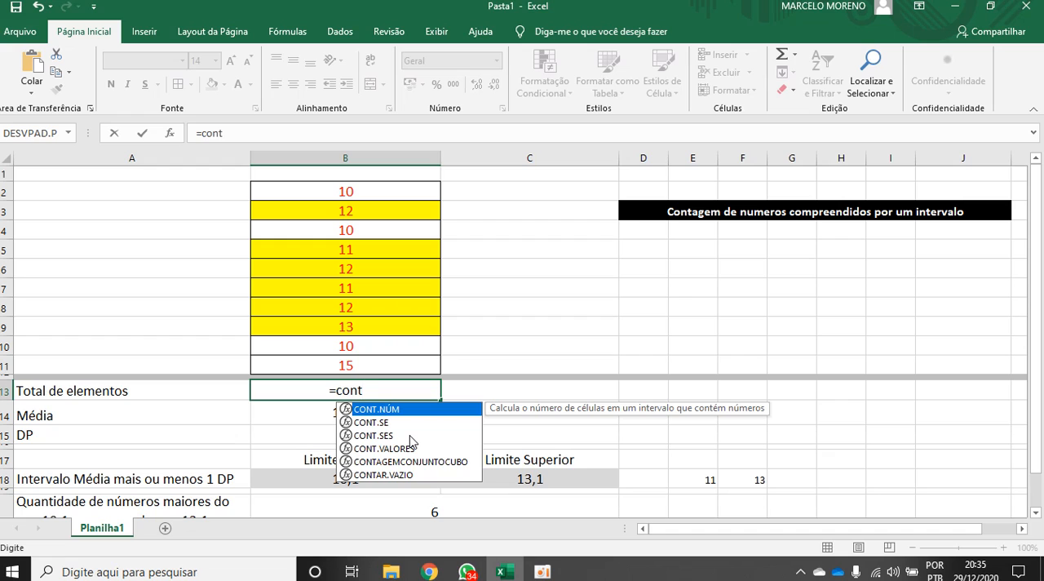
text(.)
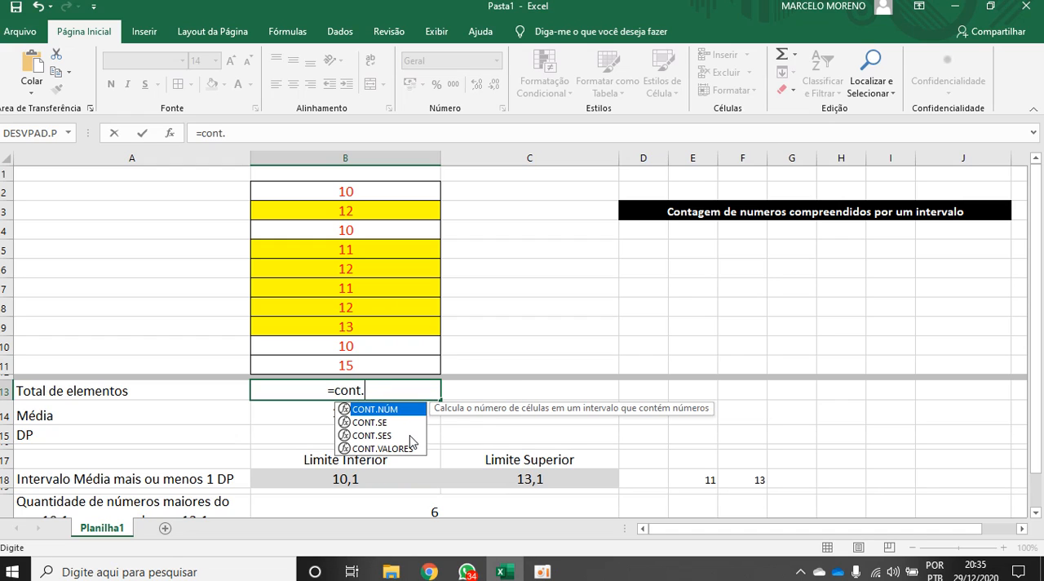
double_click(371, 410)
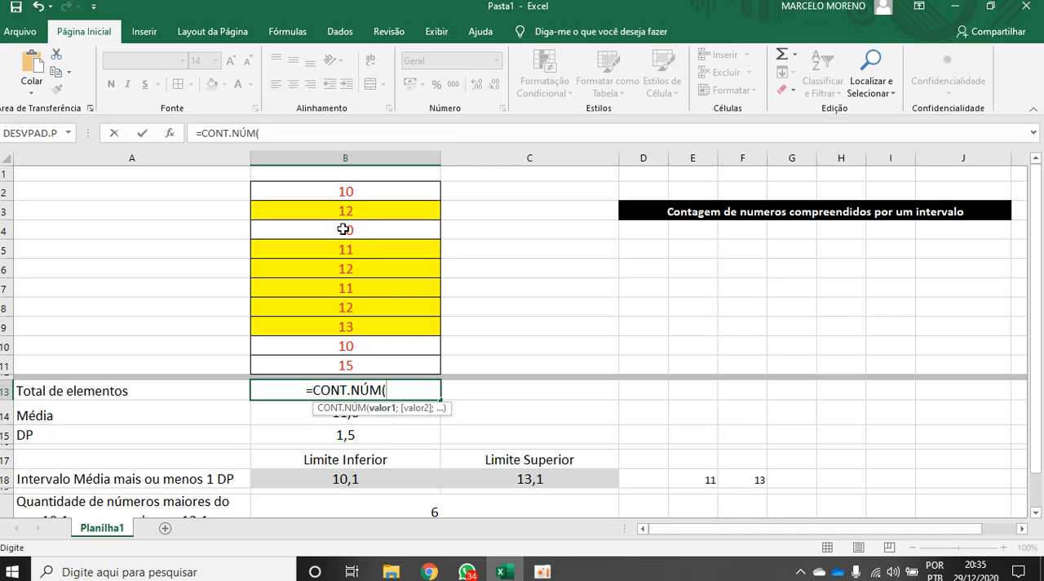
drag(351, 192, 348, 361)
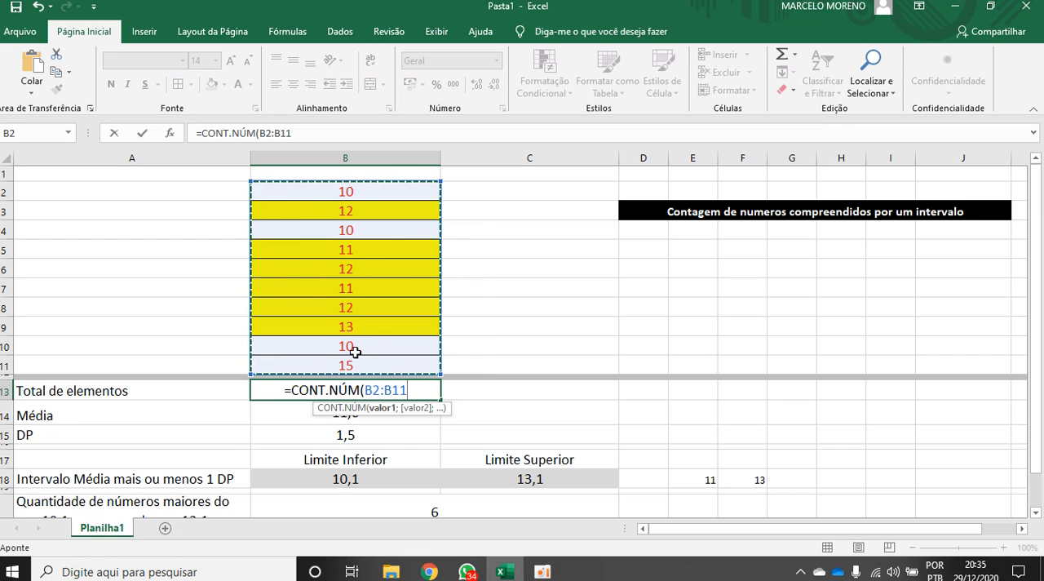
text())
key(Return)
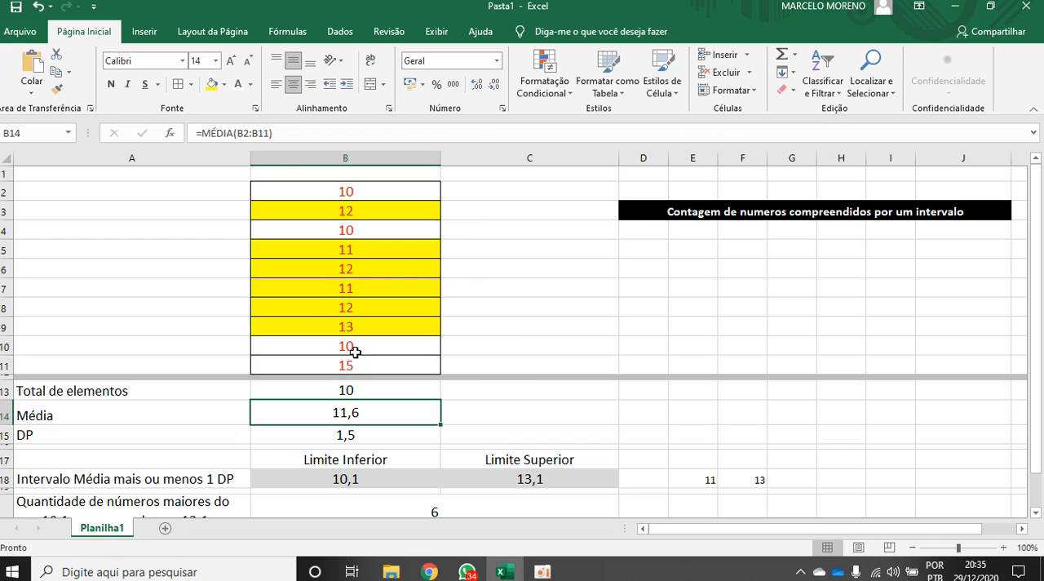
click(359, 389)
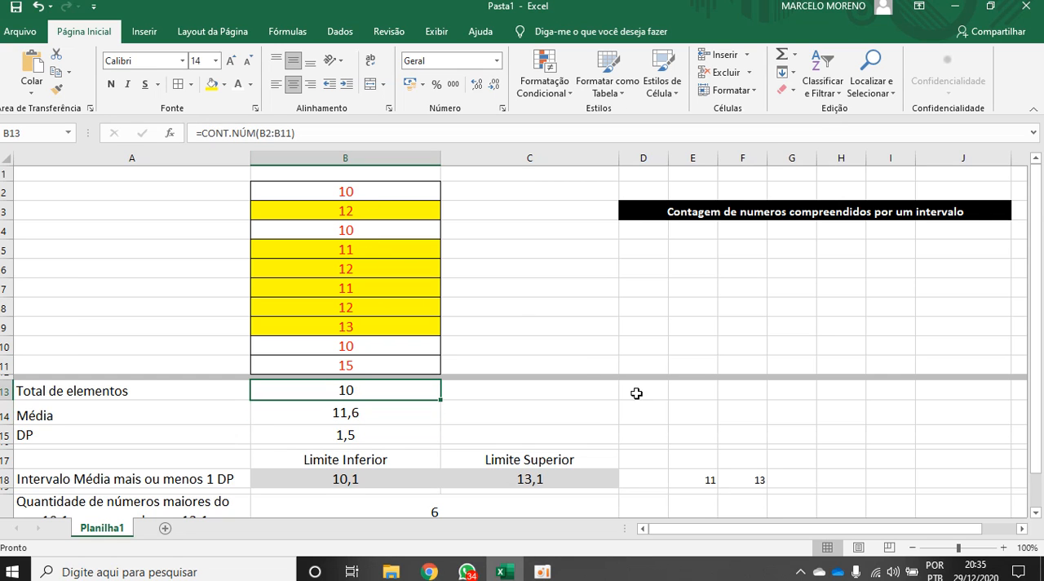
Calculate the share of numbers in the interval in B21 with =B20/B13, and format it as a percentage
click(1036, 512)
click(1036, 512)
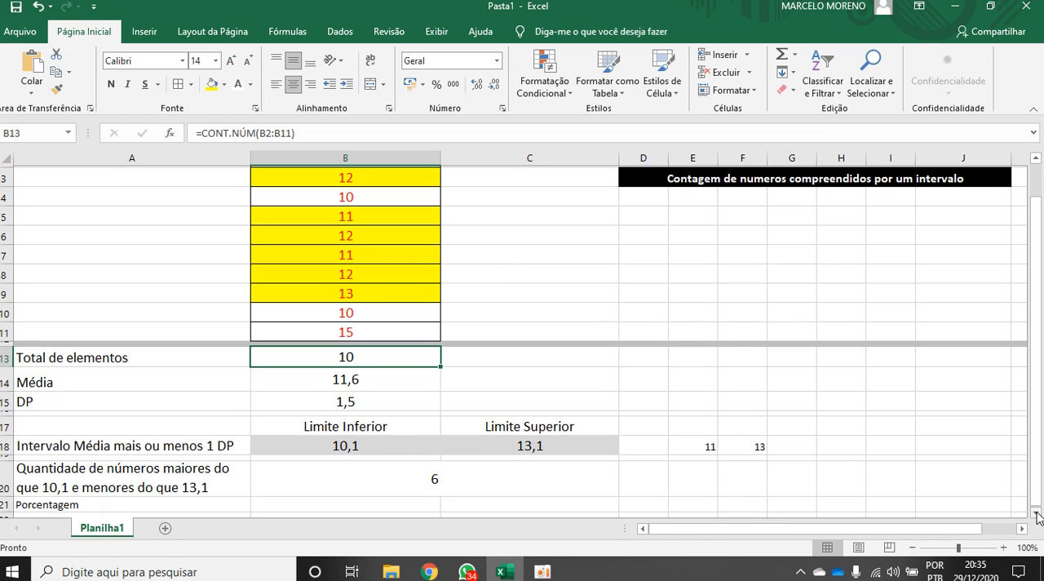
click(1036, 512)
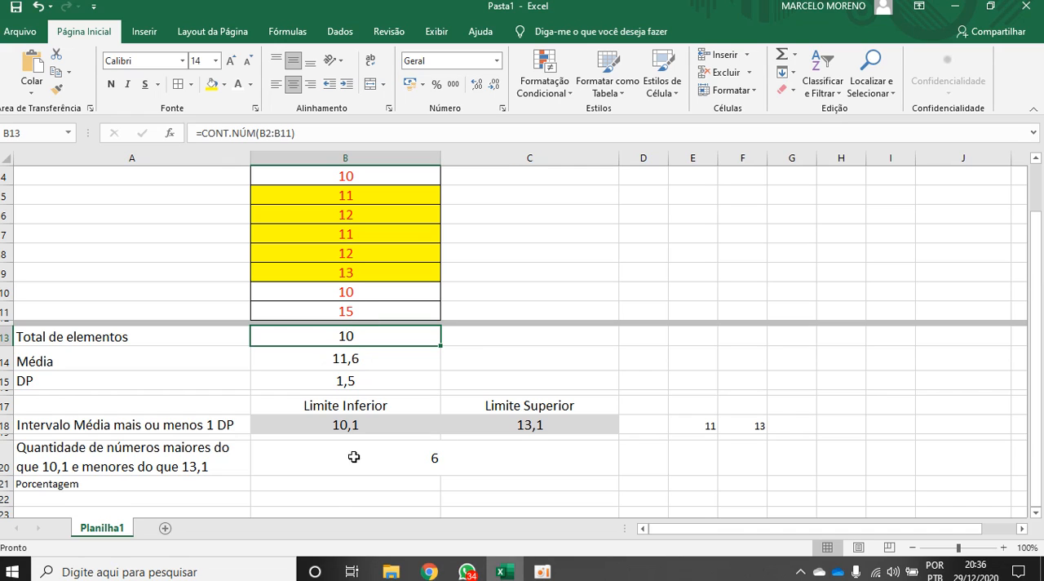
click(381, 484)
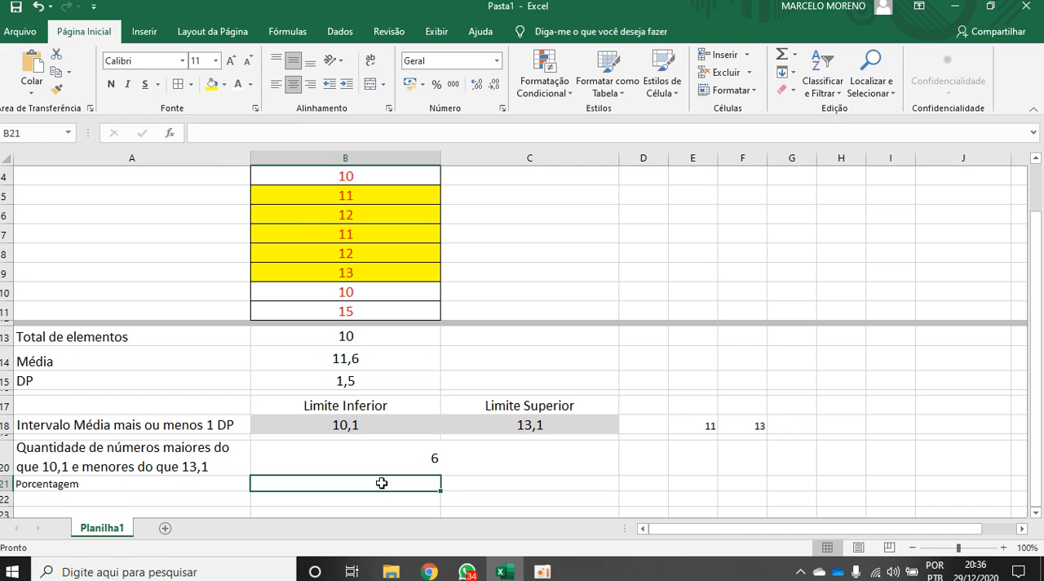
text(=)
click(433, 458)
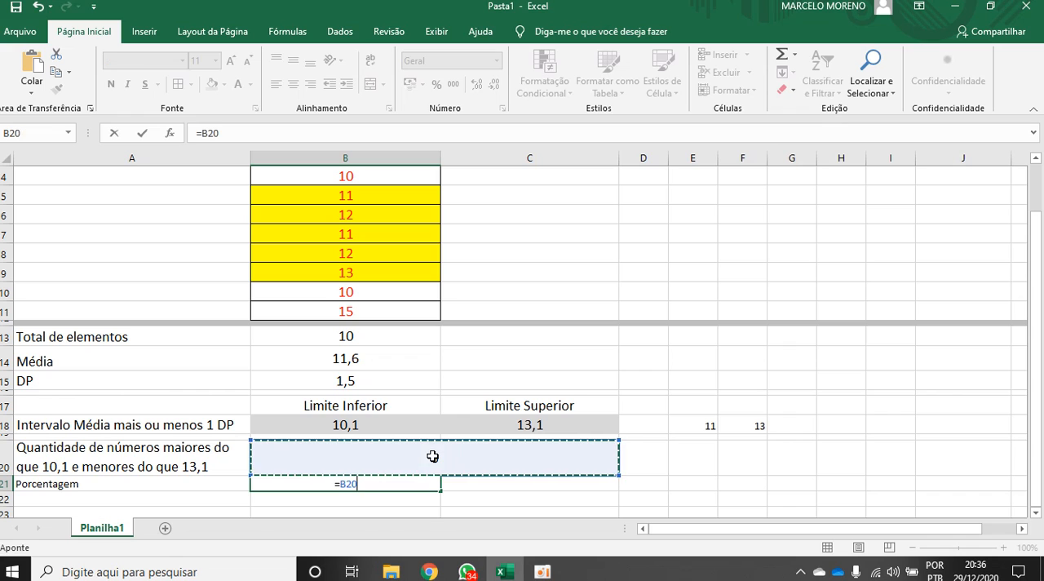
text(/)
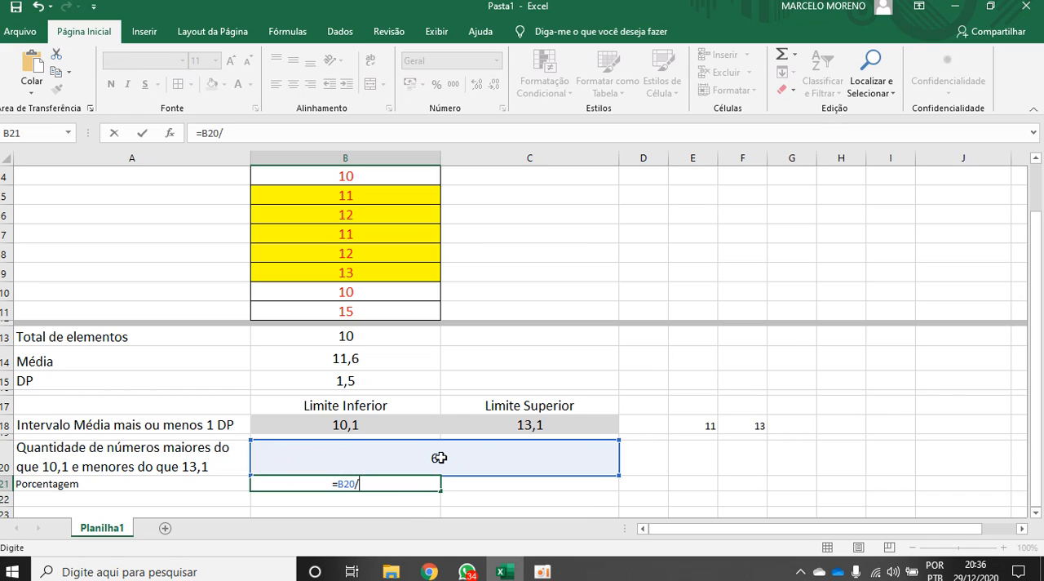
click(357, 335)
key(Return)
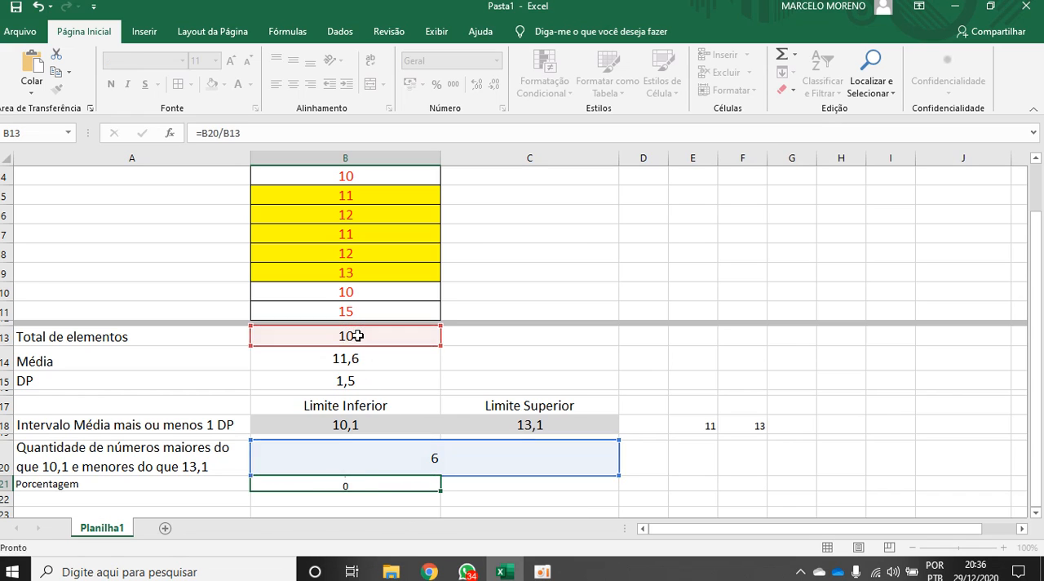
click(368, 484)
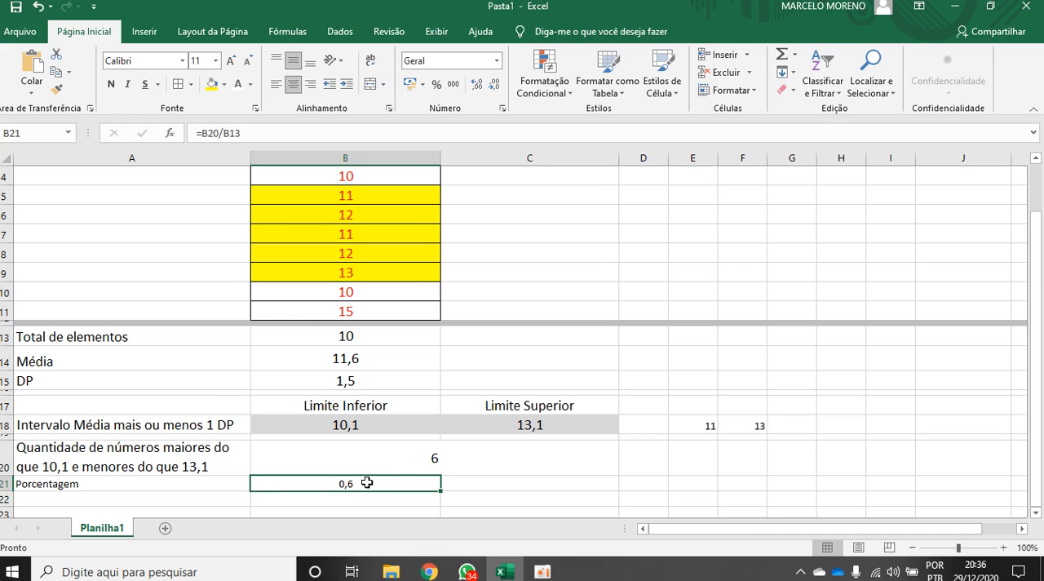
click(438, 86)
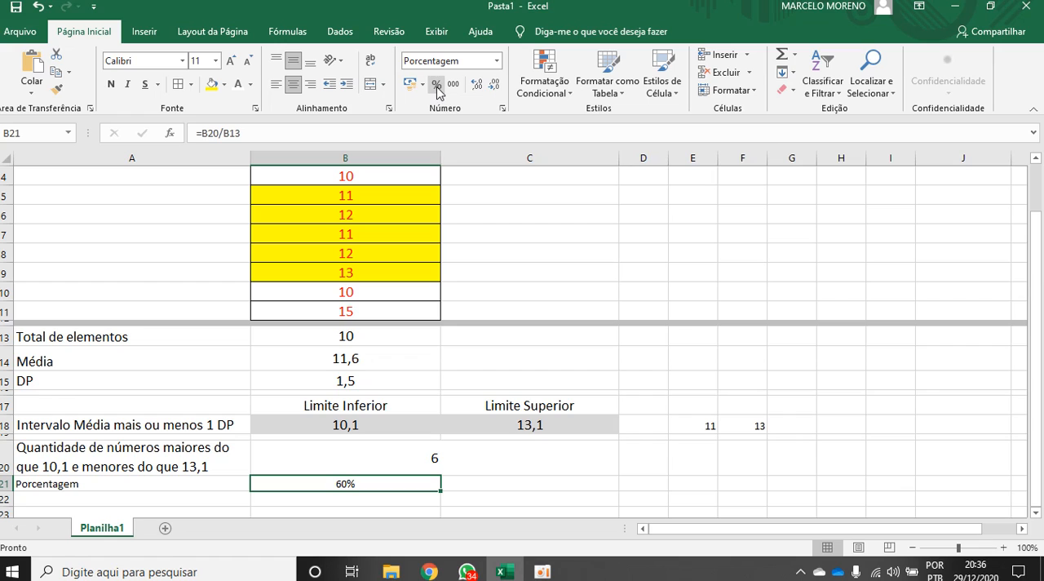
Try showing the percentage in B21 with two decimal places, and restore it to none
click(478, 87)
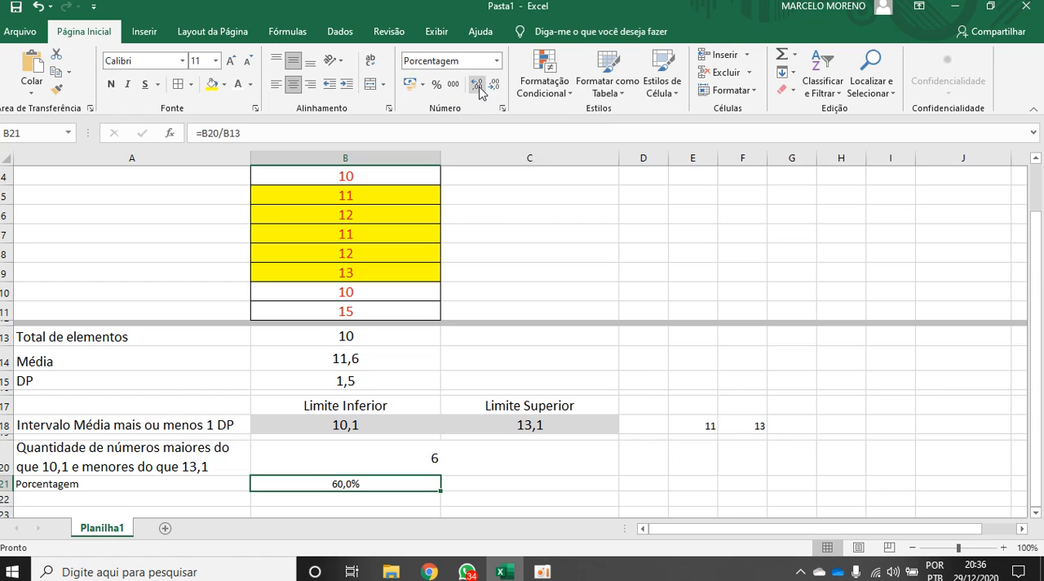
click(480, 88)
click(494, 87)
click(495, 86)
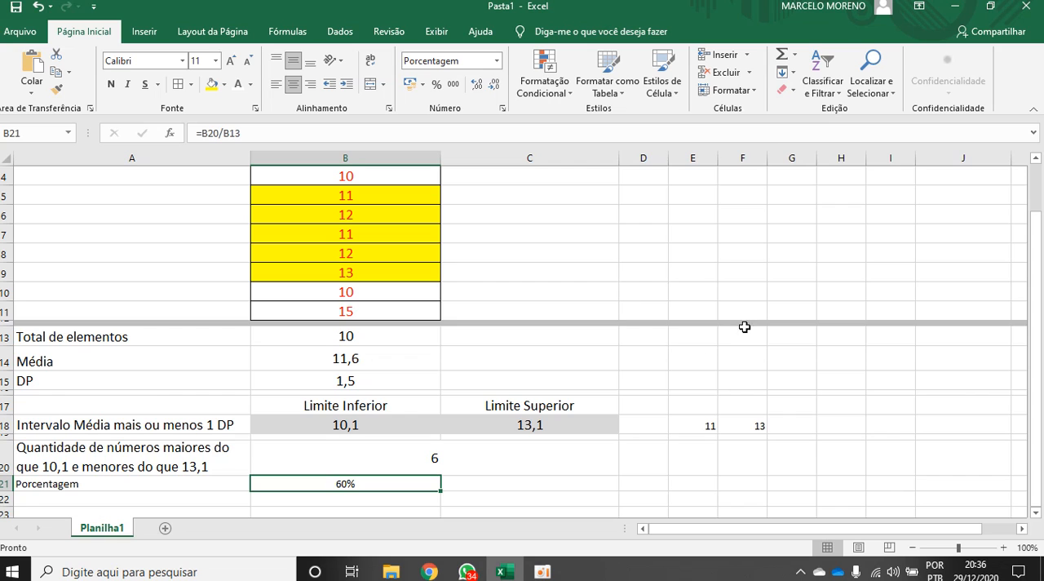
scroll(744, 326, up, 1)
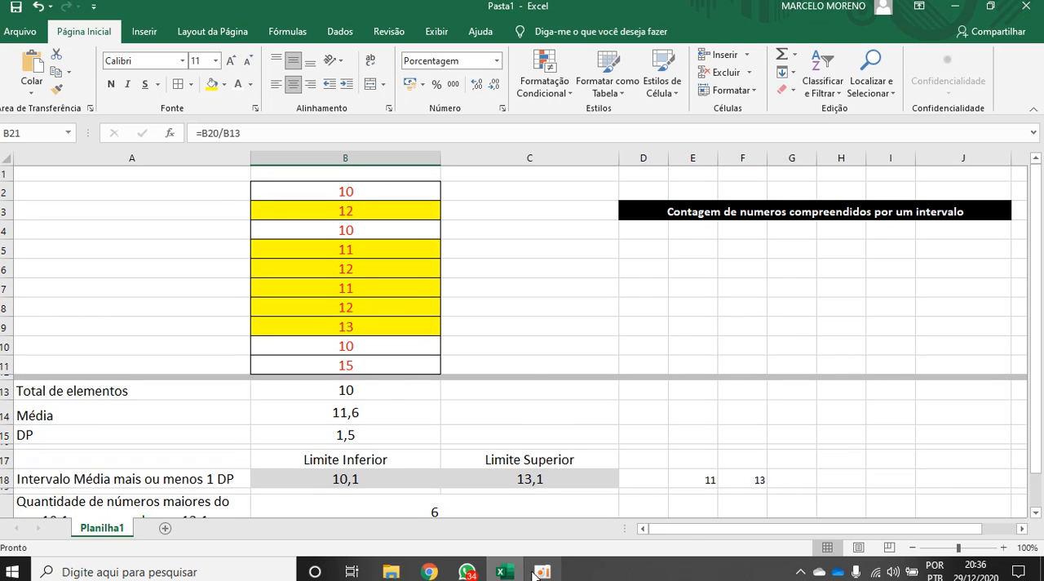